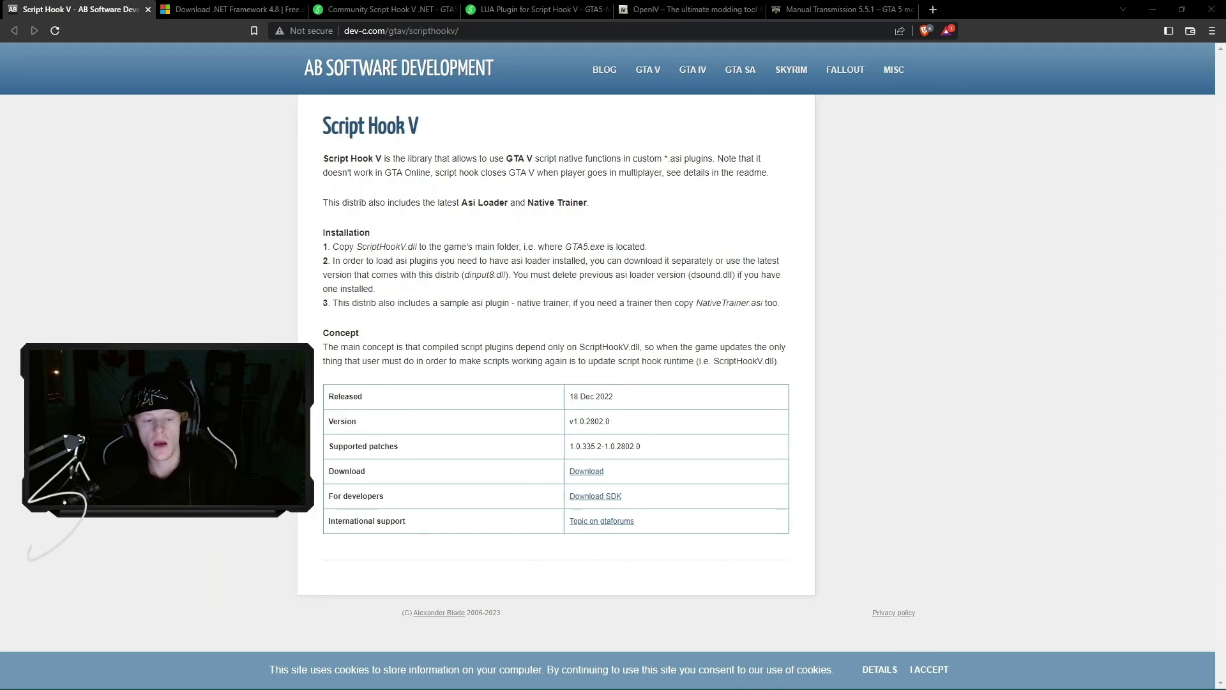
Save the Script Hook V 1.0.2802.0 zip into D:\Gta v Modding TUT, then open the downloaded zip
left_click(591, 472)
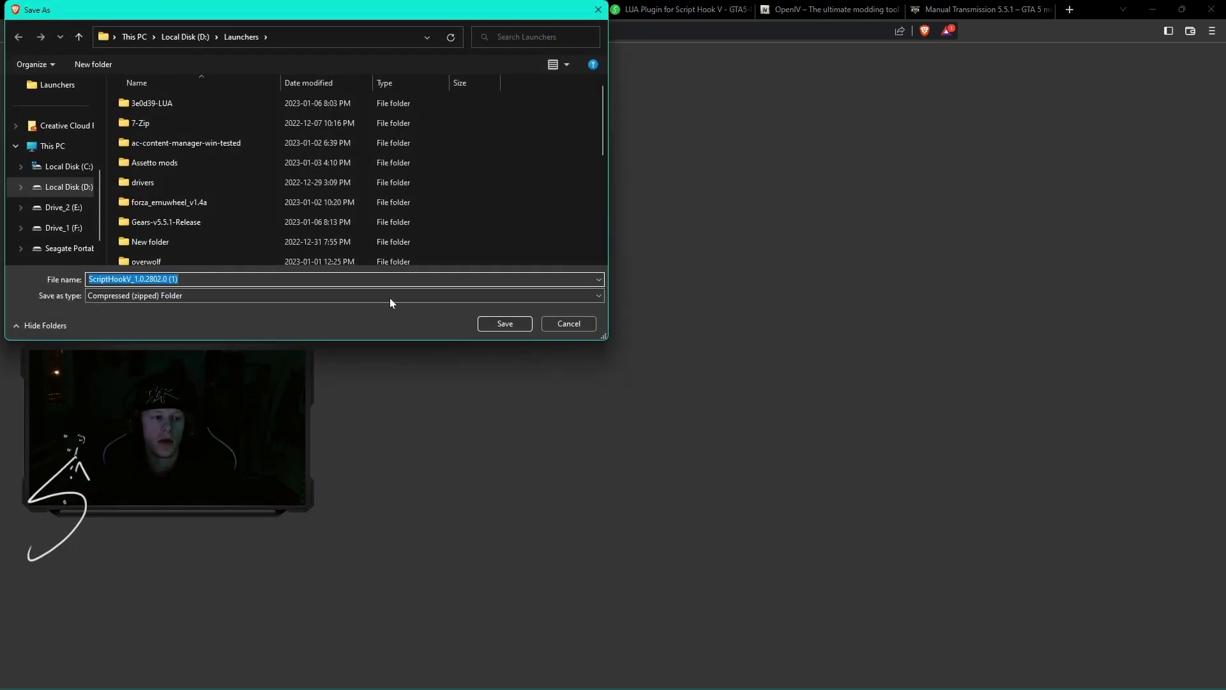
scroll(255, 230, "down", 3)
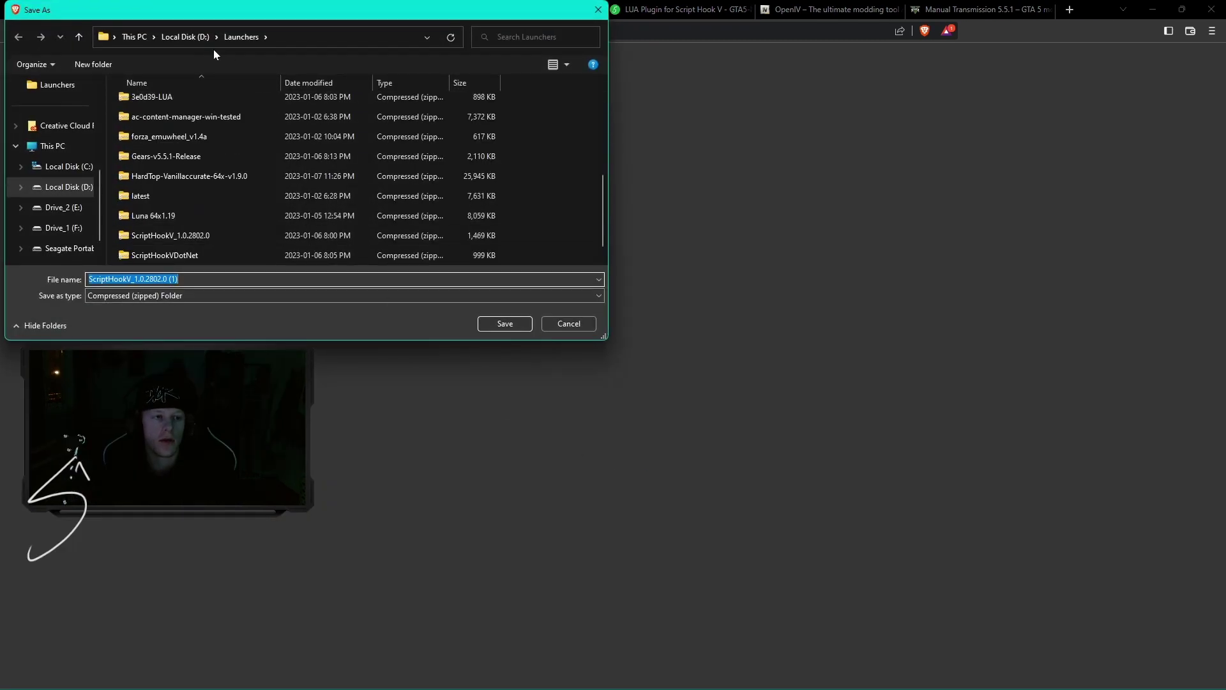
left_click(189, 36)
scroll(251, 213, "down", 3)
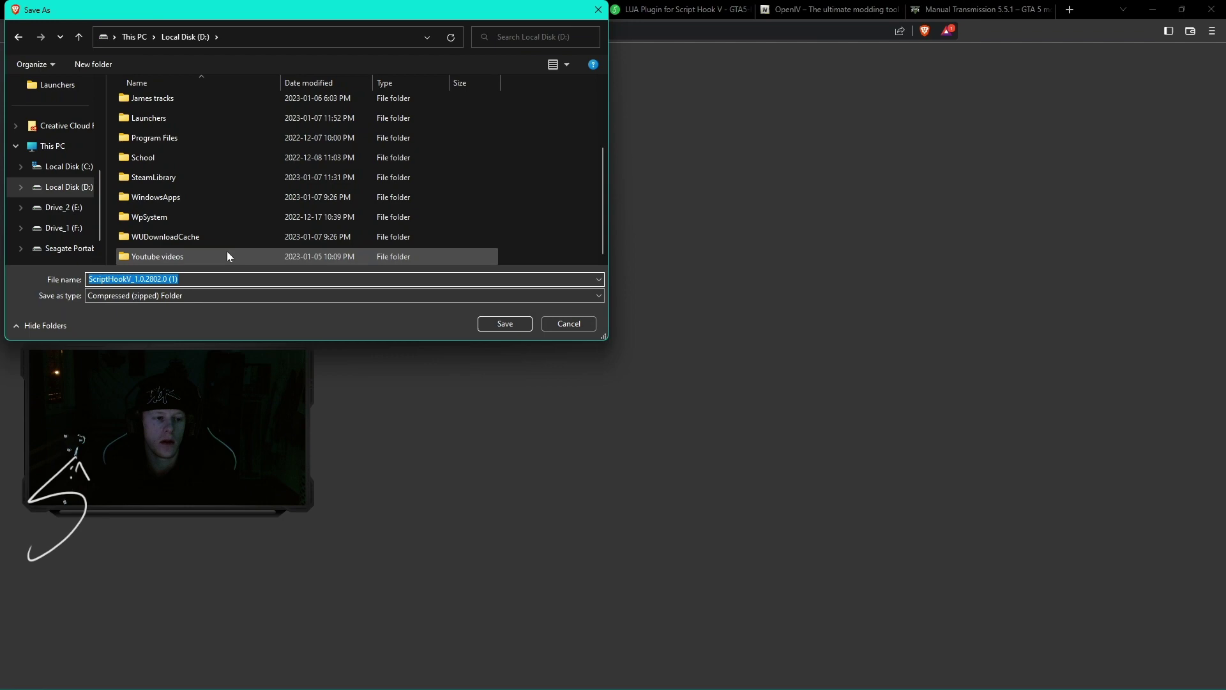
scroll(205, 241, "up", 3)
double_click(189, 142)
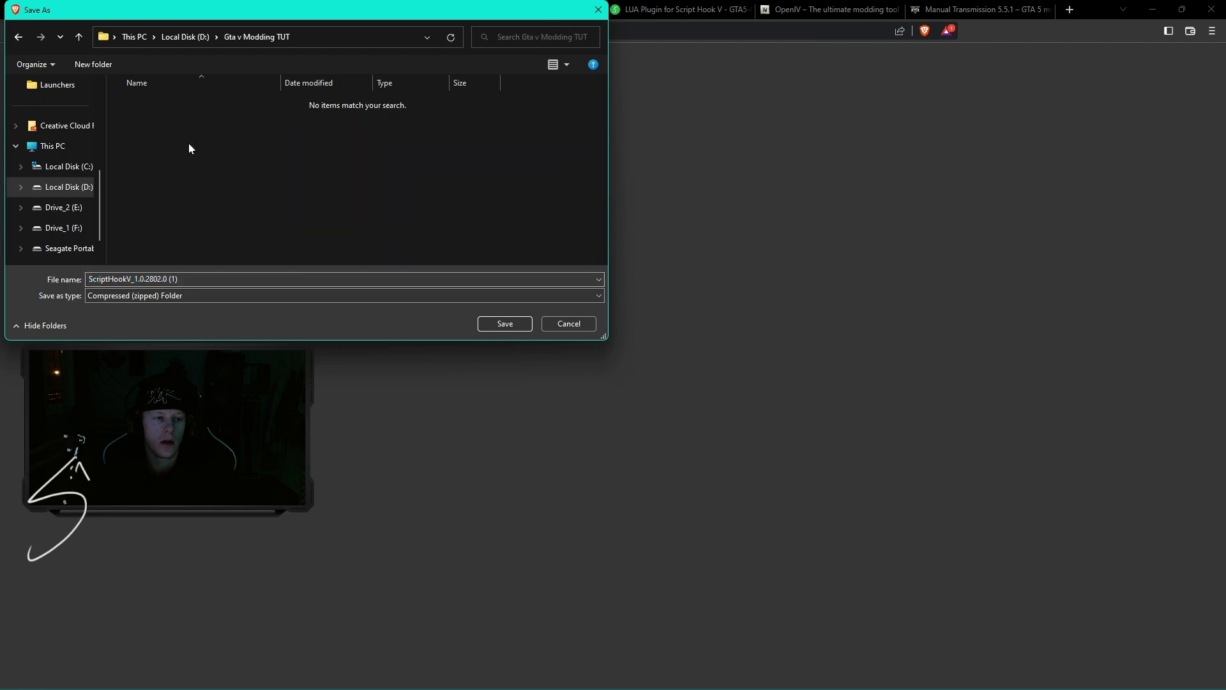
left_click(491, 325)
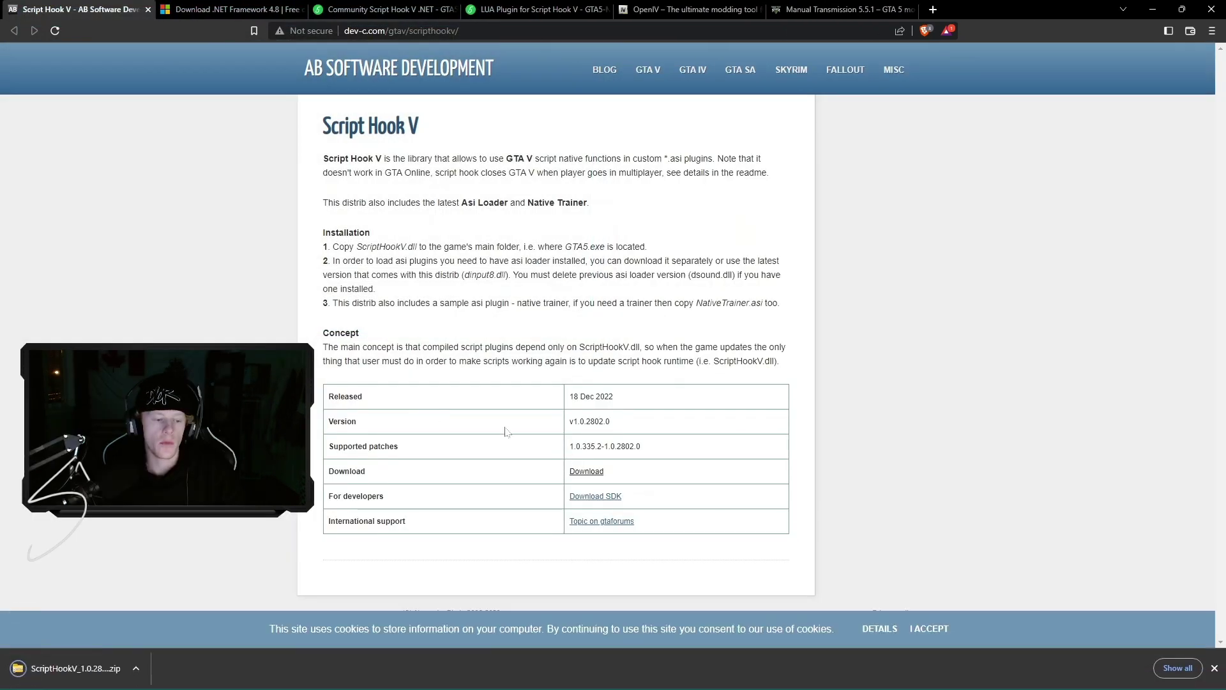
left_click(77, 668)
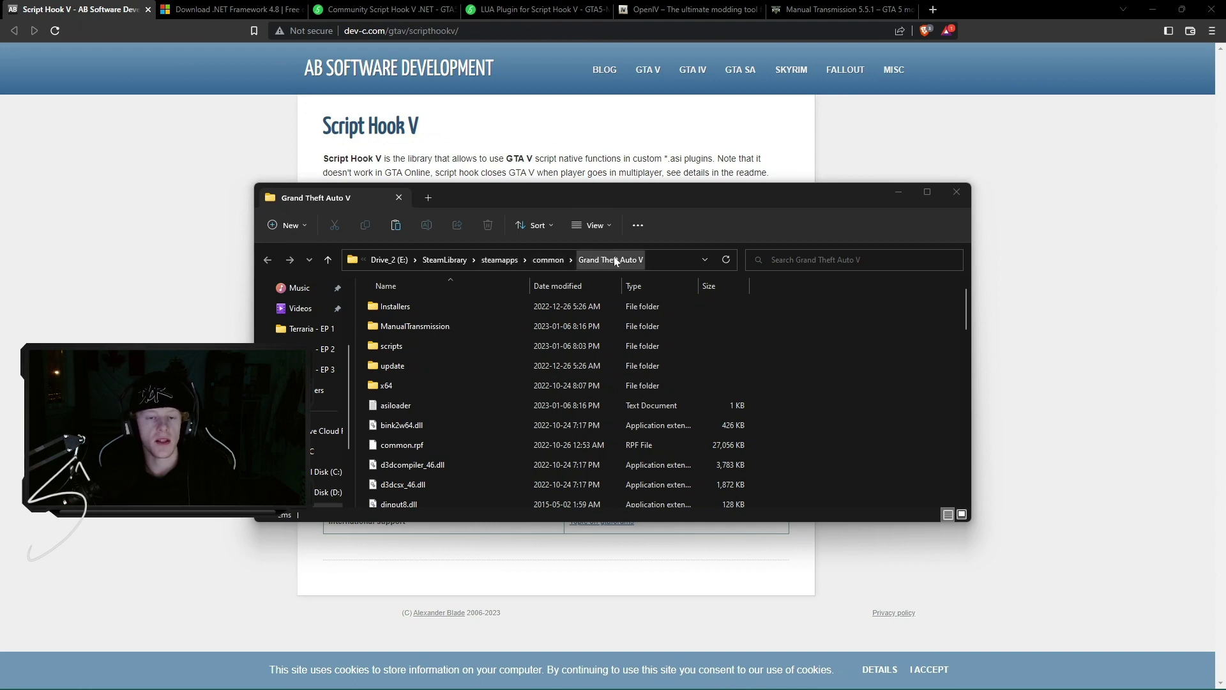
Move the game folder window to the lower left and open the Script Hook V zip's bin folder
scroll(739, 342, "down", 3)
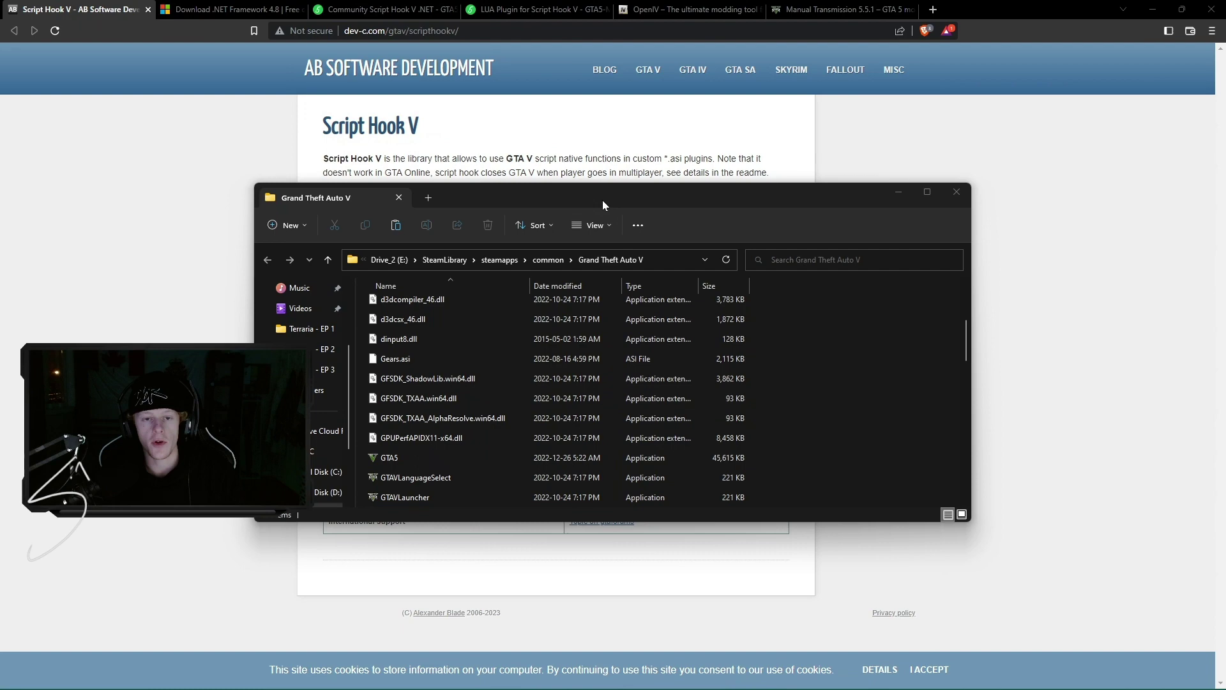
left_click_drag(603, 200, 412, 267)
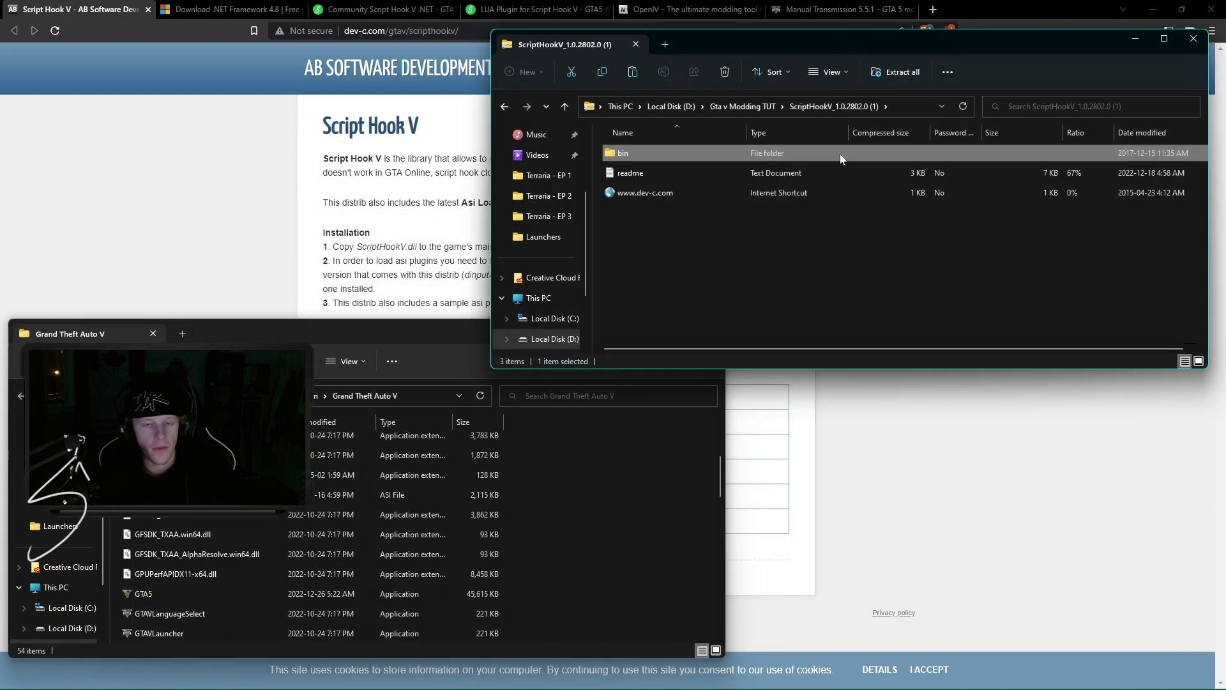
left_click(766, 107)
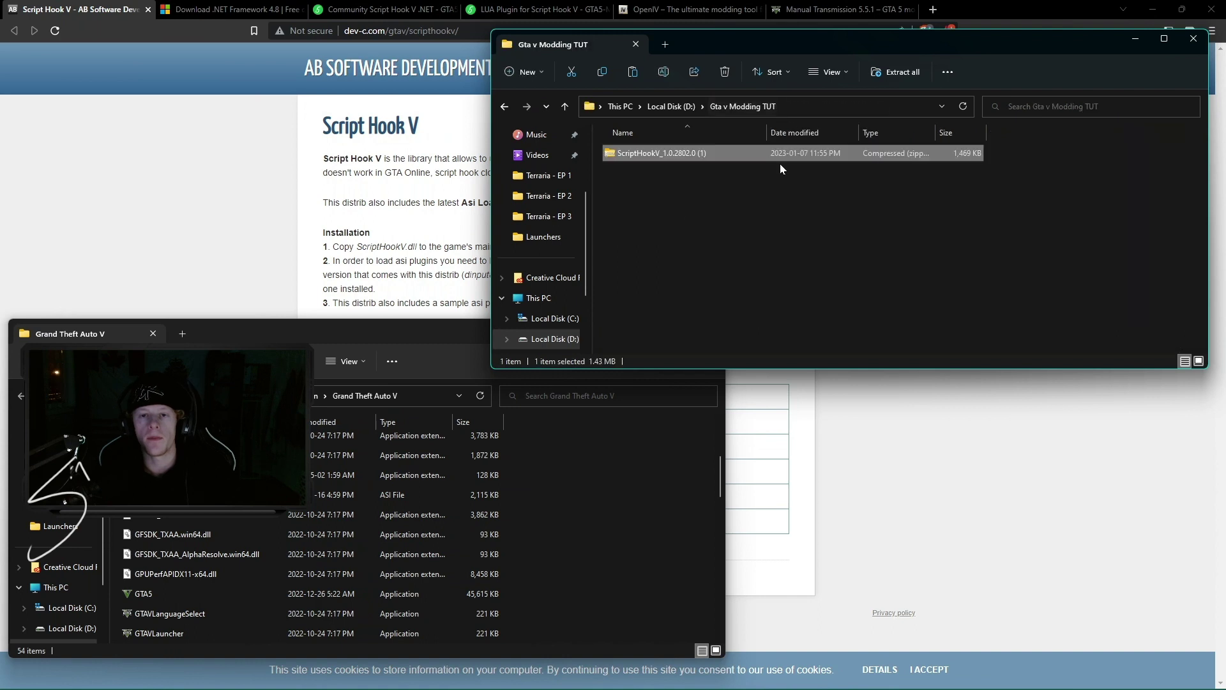
double_click(663, 157)
double_click(662, 156)
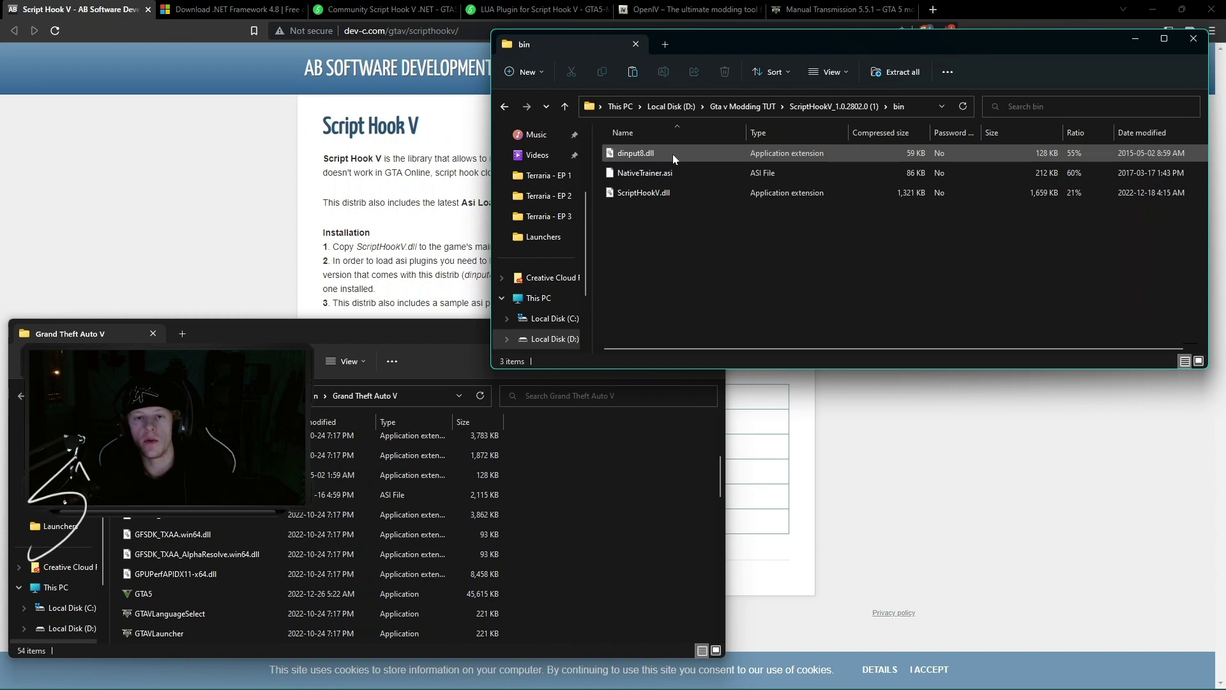
Copy dinput8.dll and ScriptHookV.dll into the Grand Theft Auto V folder, replacing the existing files
left_click(674, 155)
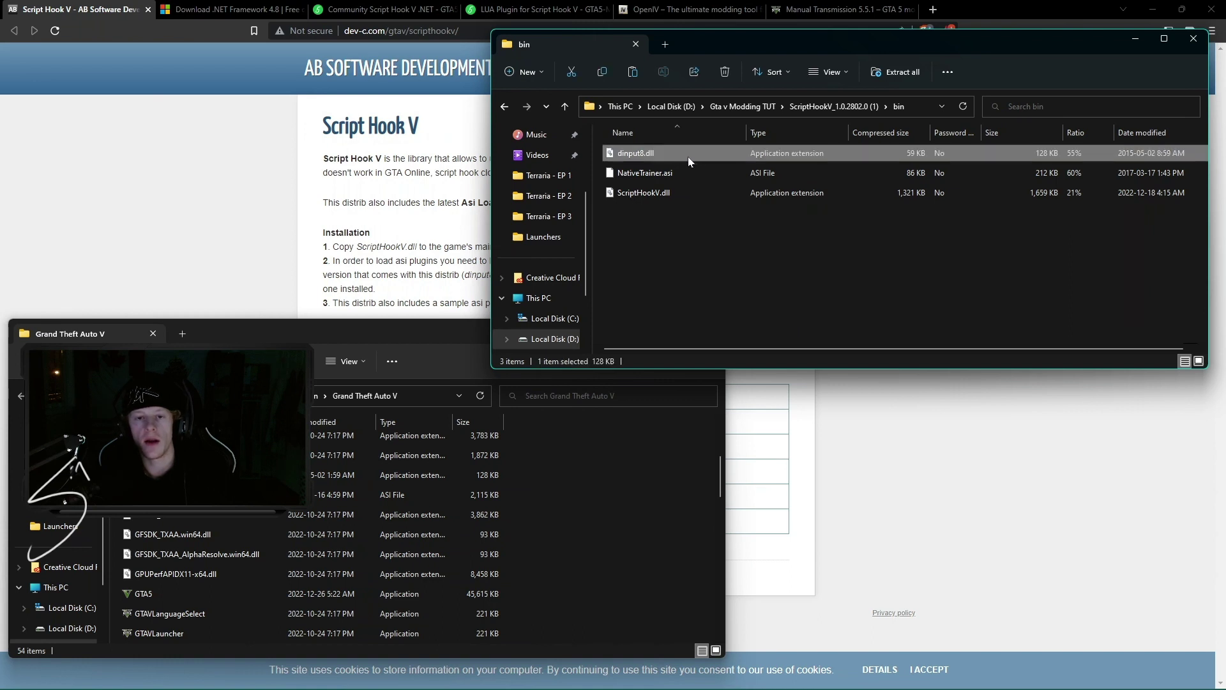
left_click(653, 197, "ctrl")
left_click_drag(660, 160, 584, 508)
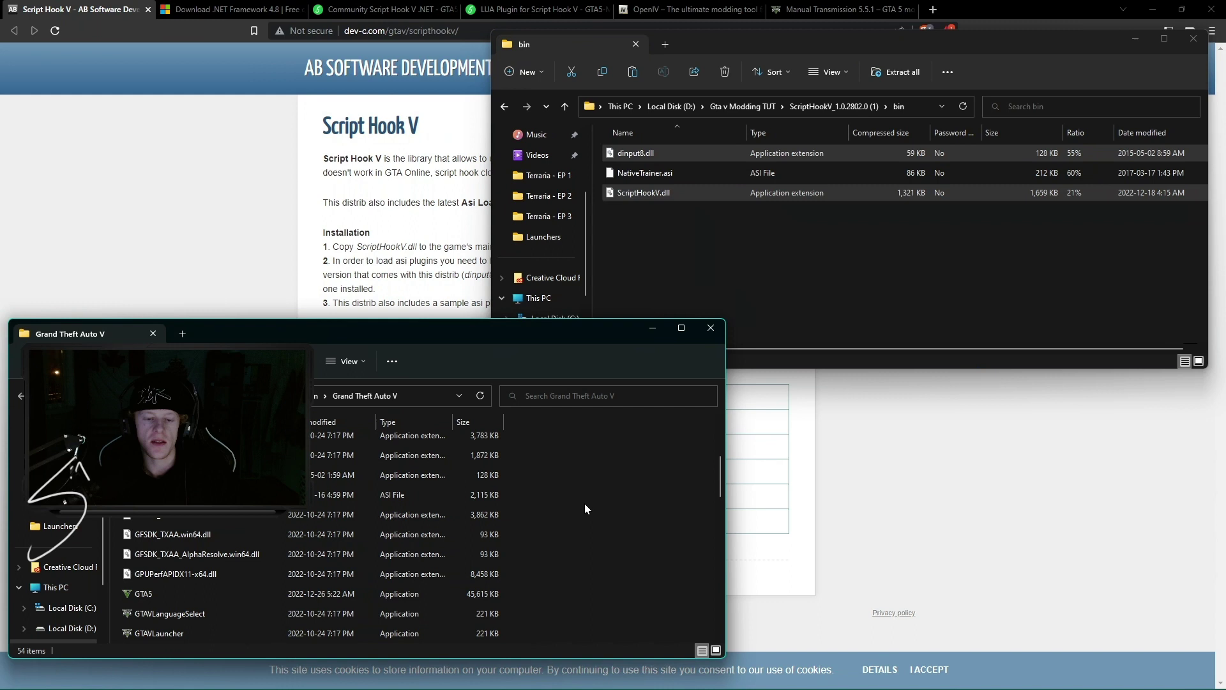
left_click(255, 249)
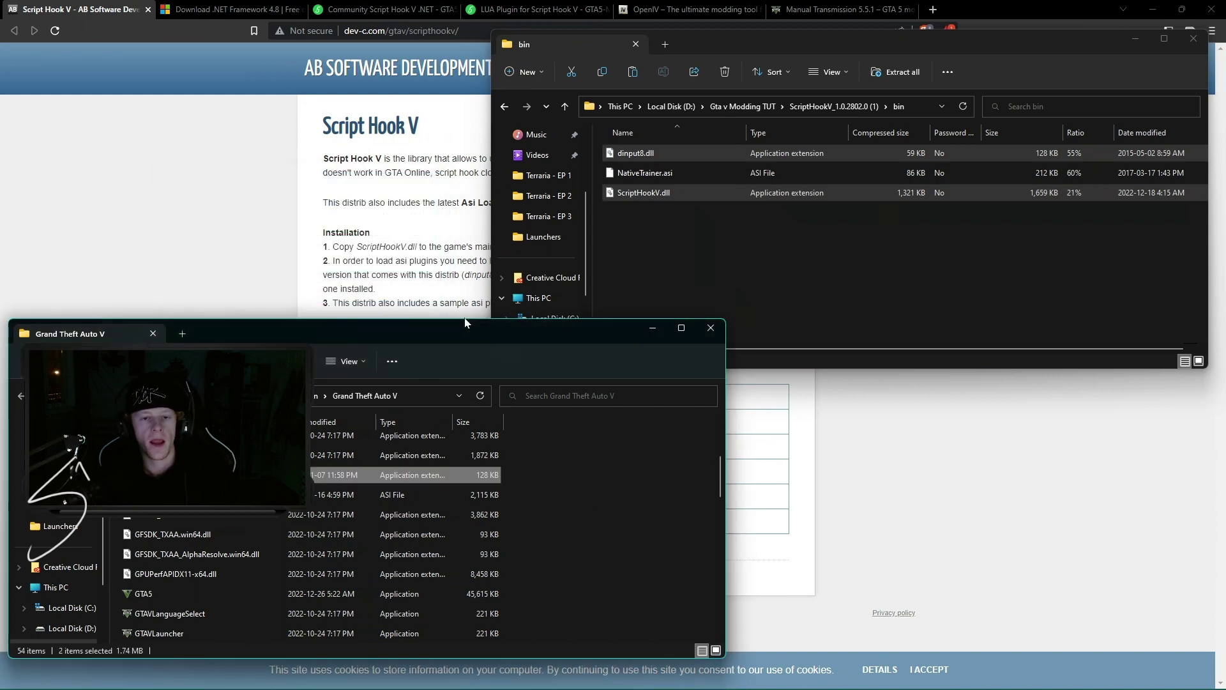
left_click(1013, 68)
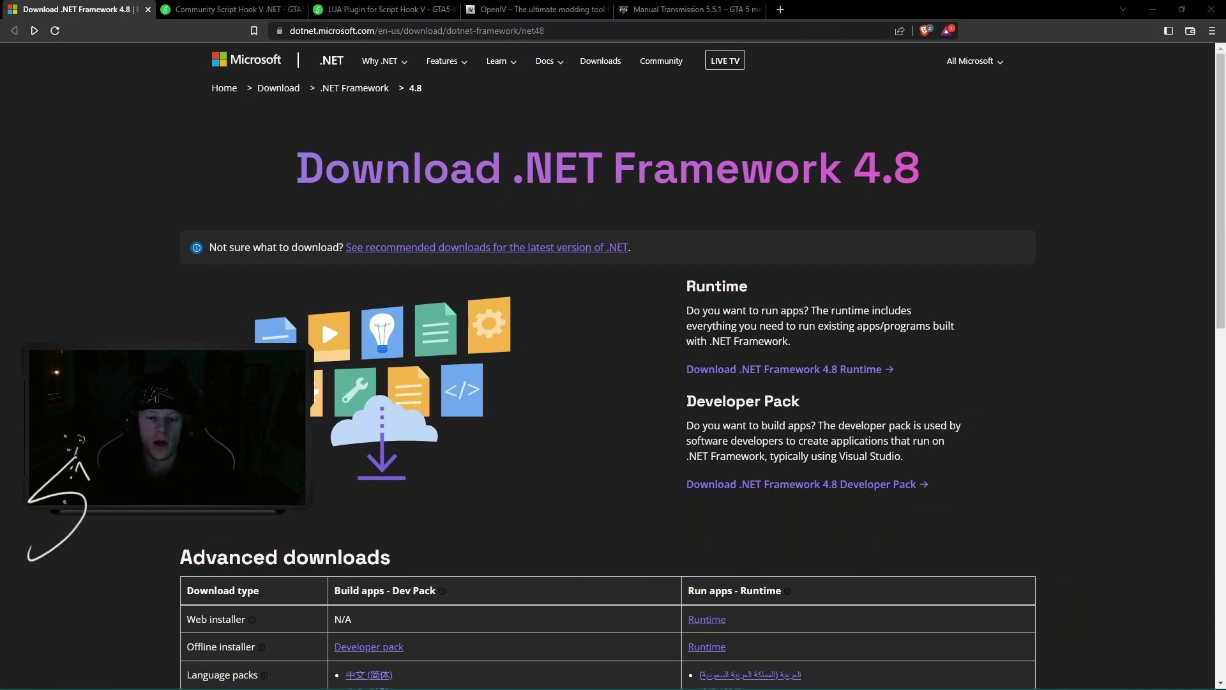
Download and run the ndp48-web .NET Framework 4.8 installer, then close its already-installed notice
left_click(755, 370)
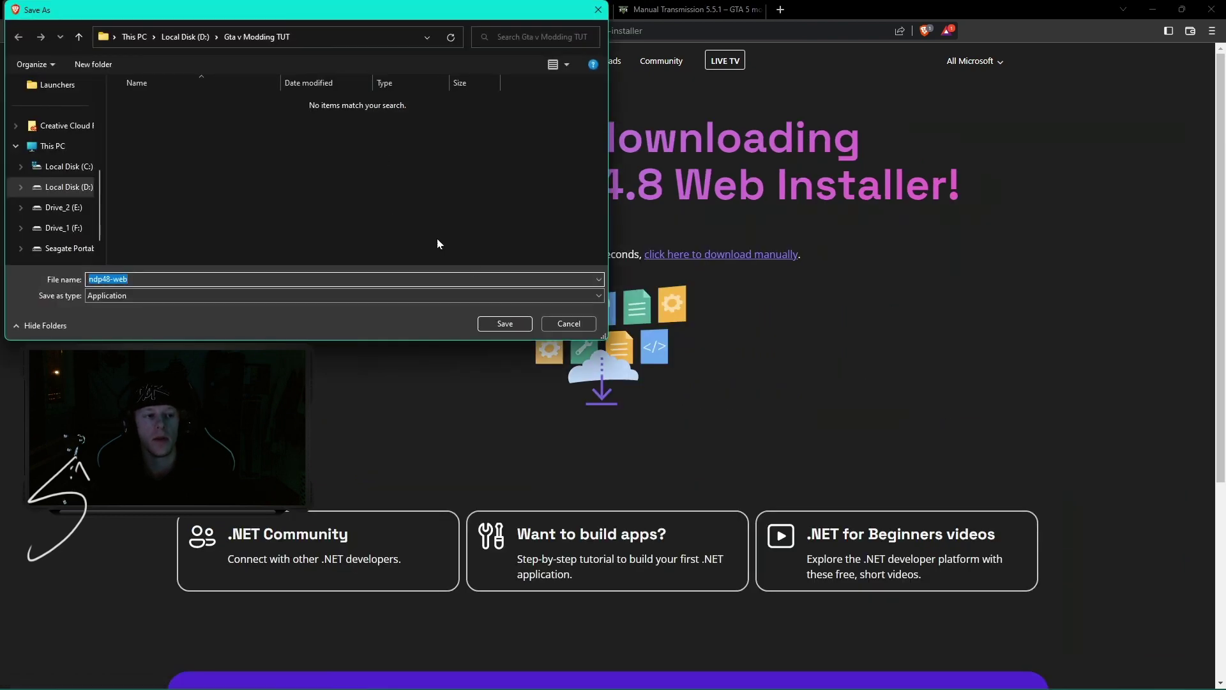
left_click(504, 323)
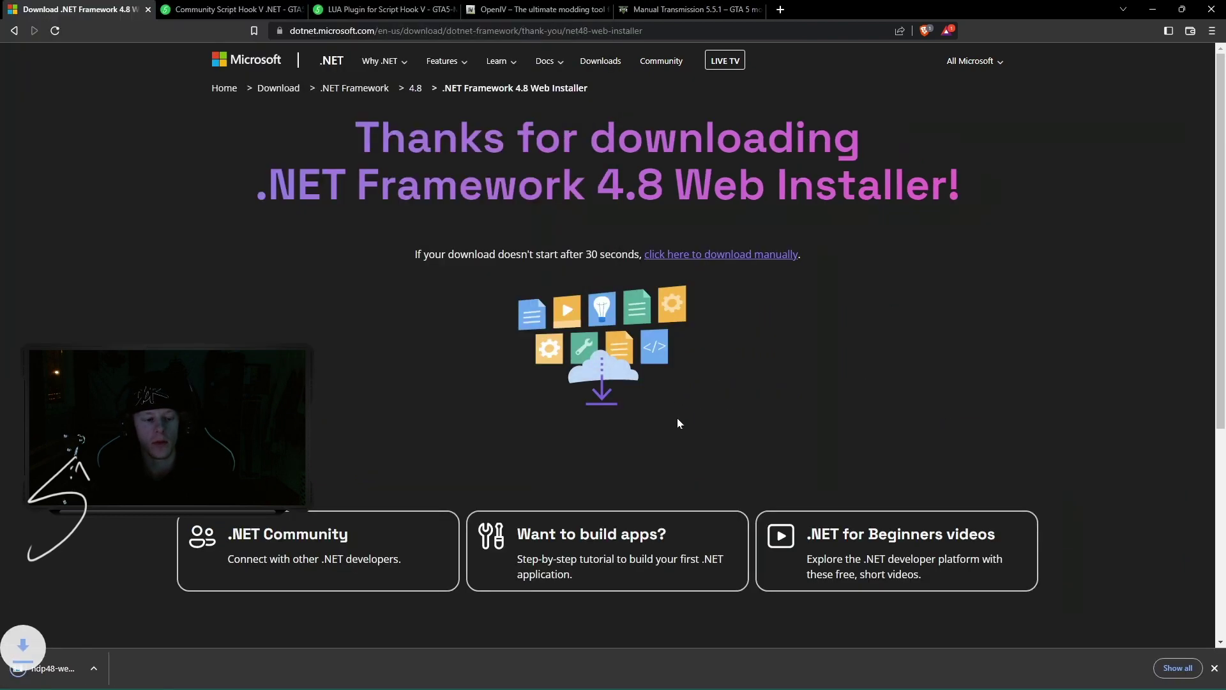
left_click(81, 675)
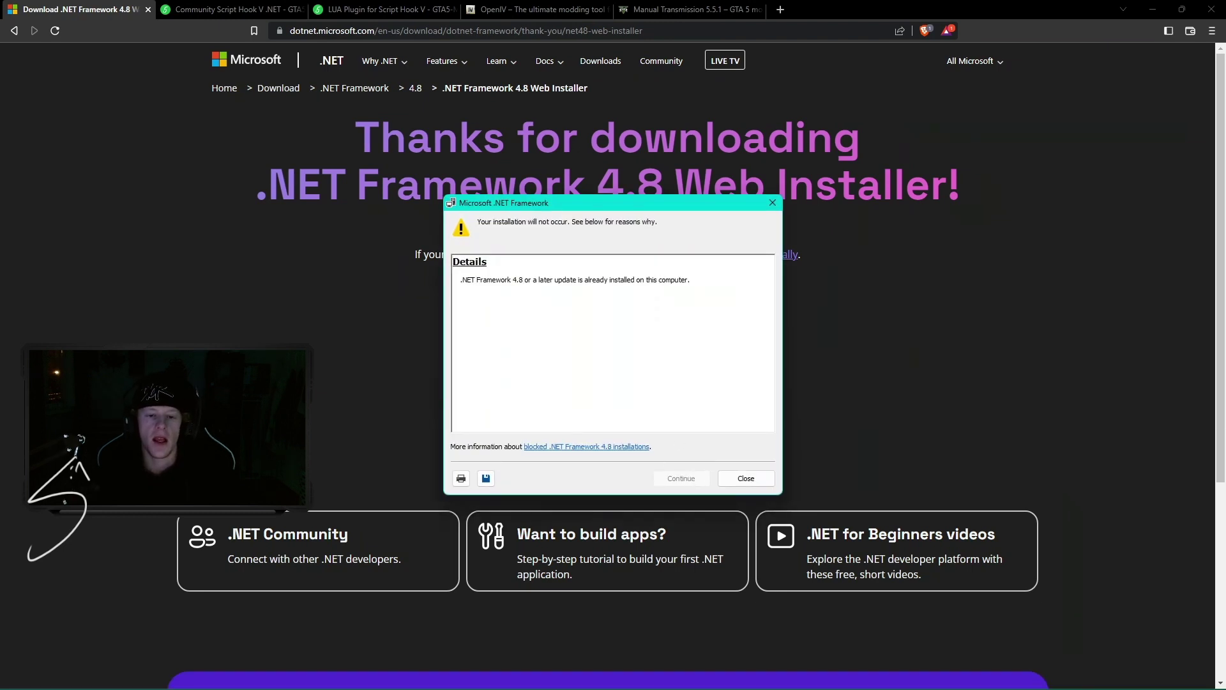
left_click_drag(693, 280, 467, 280)
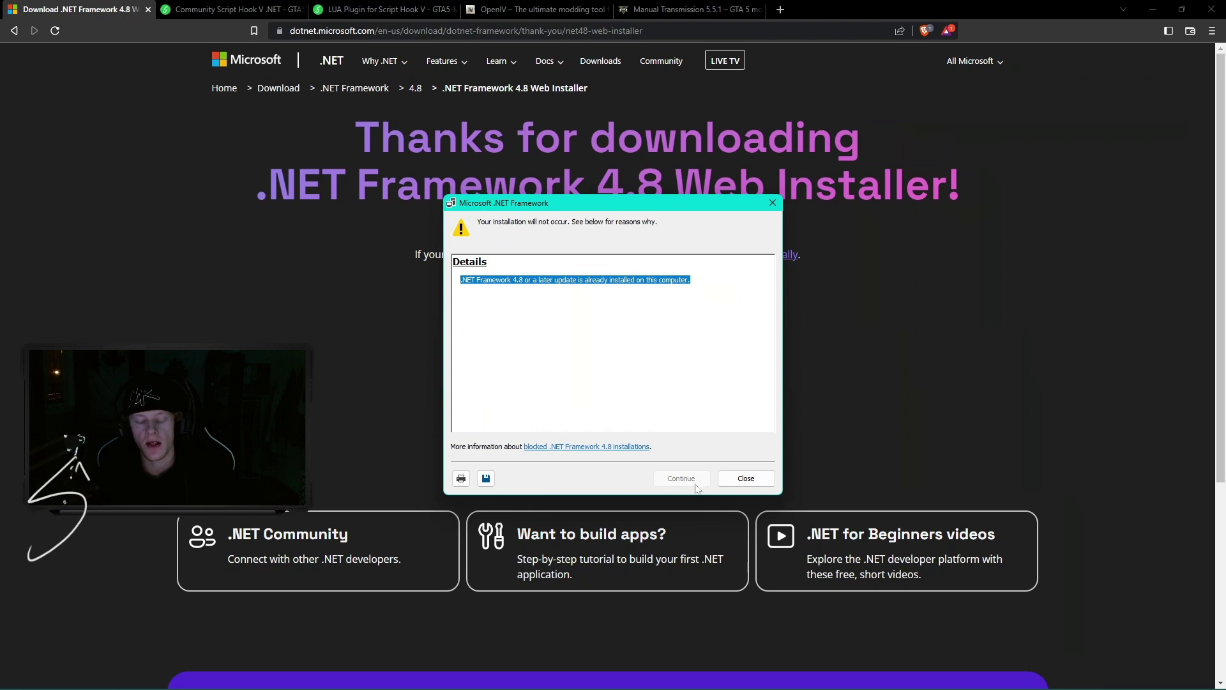
left_click(773, 203)
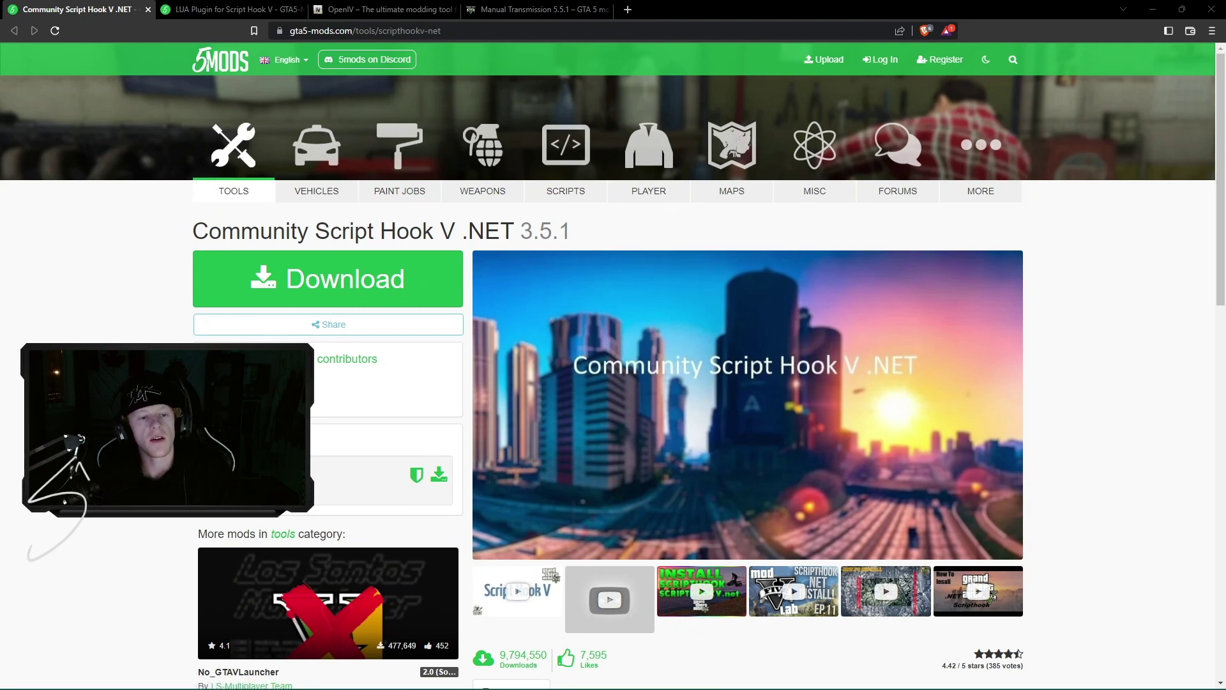
Save ScriptHookVDotNet.zip from the GitHub v3.6.0 release into the Gta v Modding TUT folder
left_click(337, 293)
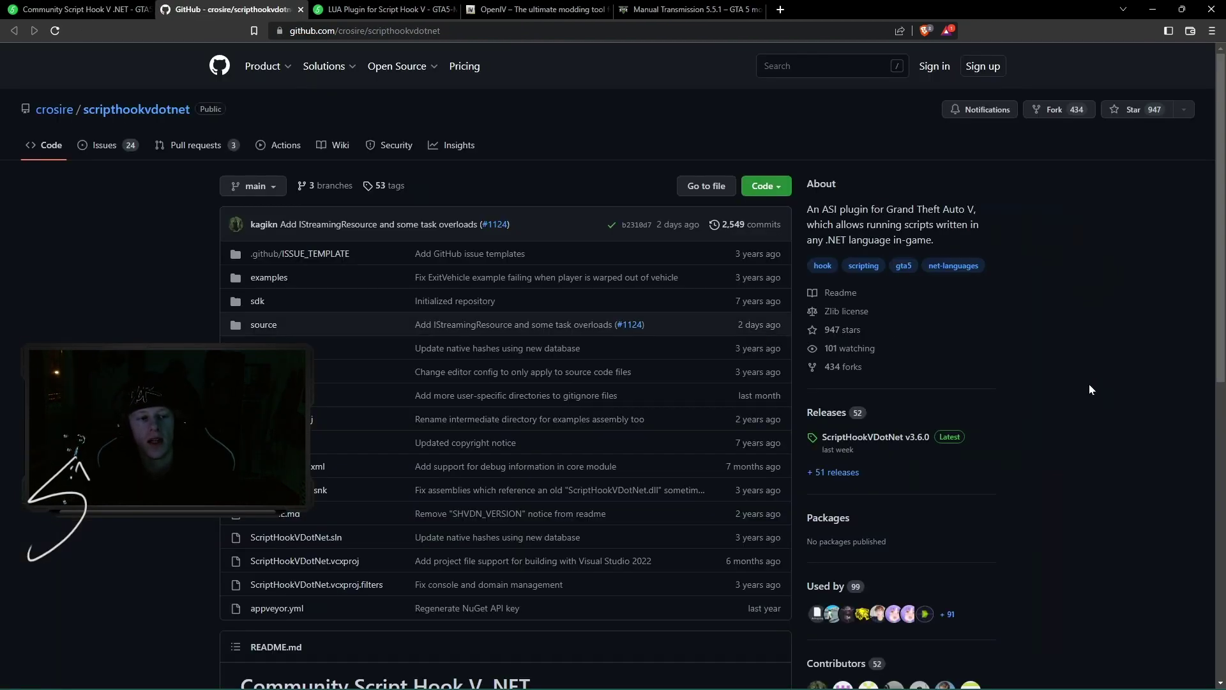
scroll(1088, 385, "down", 4)
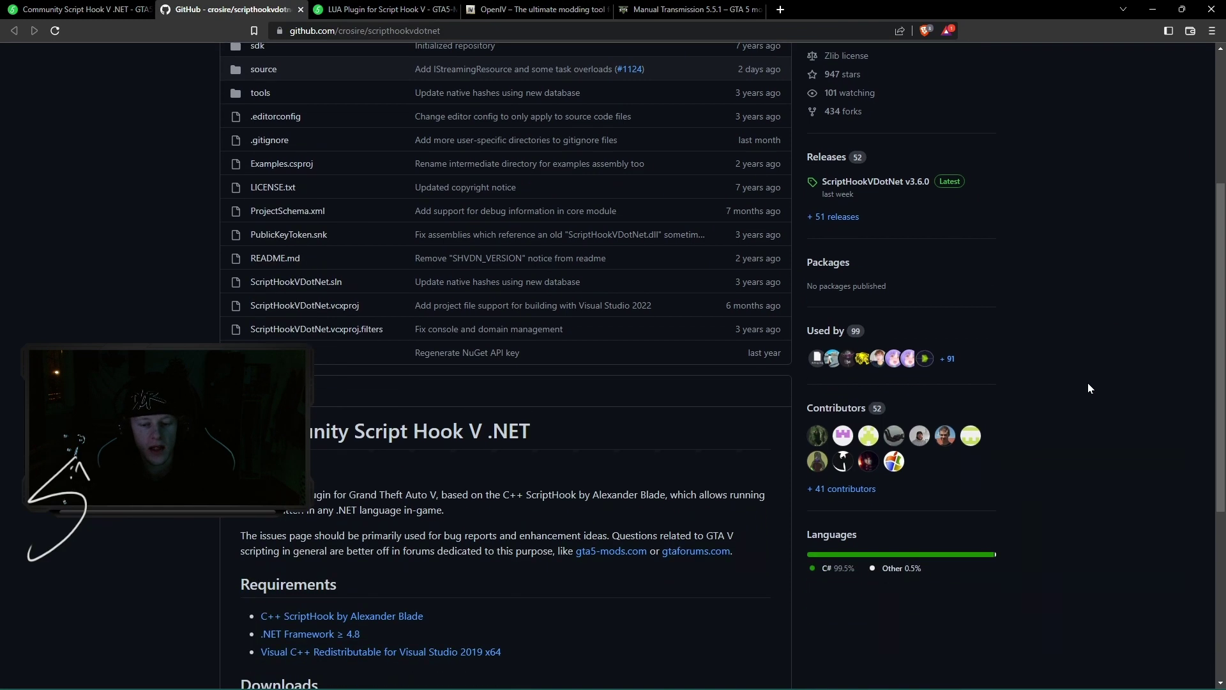
scroll(1081, 374, "up", 1)
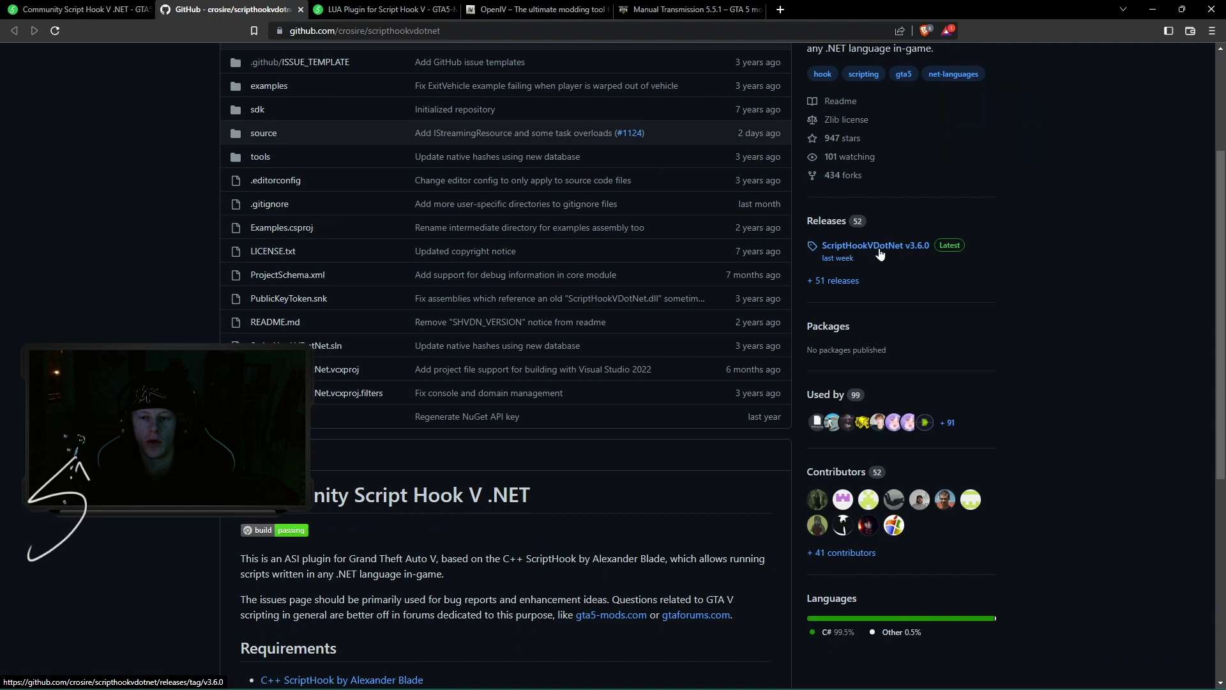
left_click(875, 246)
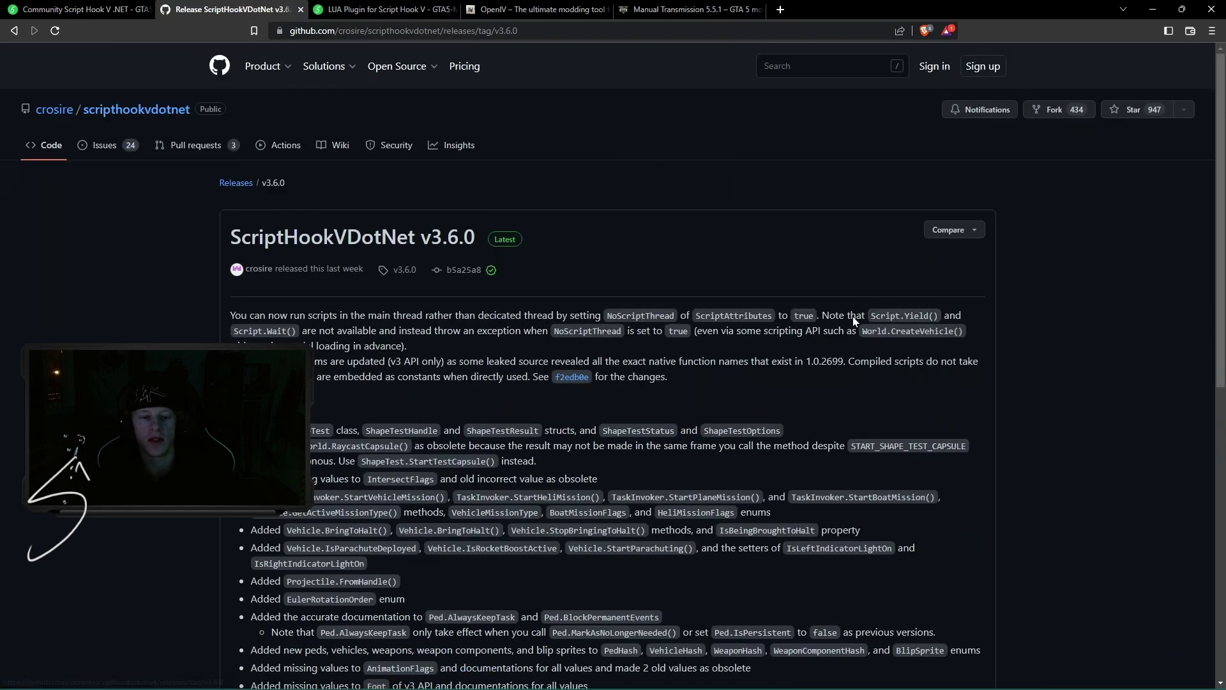
scroll(880, 254, "down", 15)
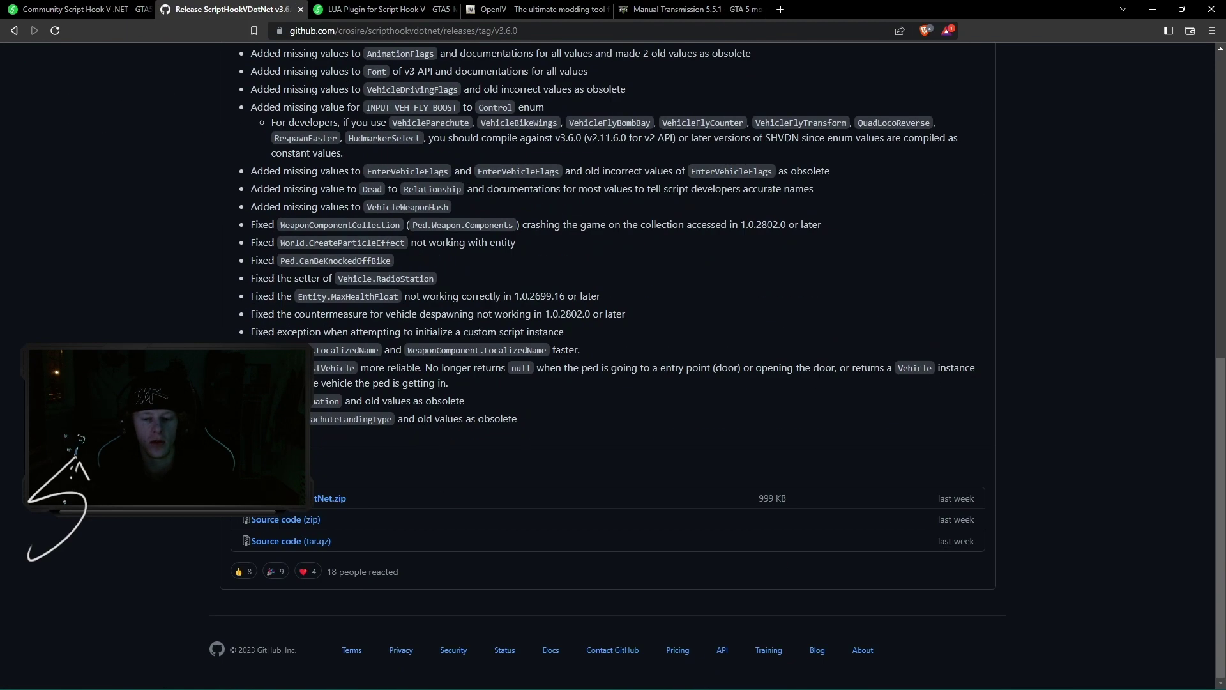
left_click(316, 502)
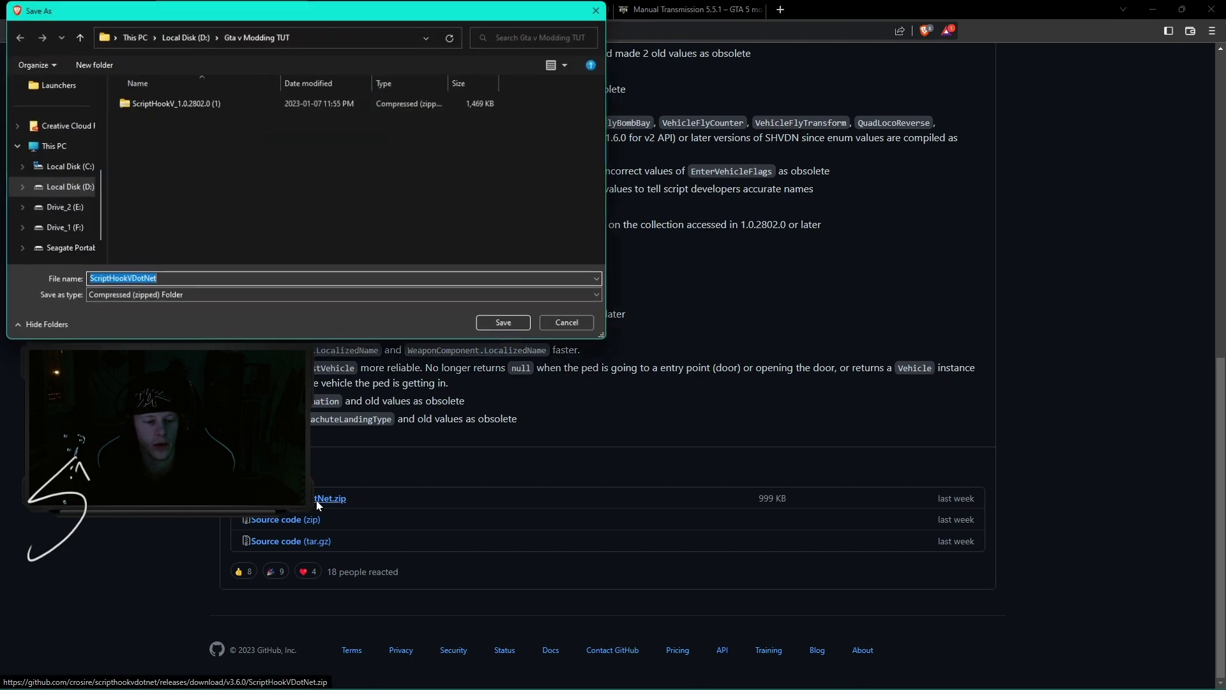
left_click(501, 325)
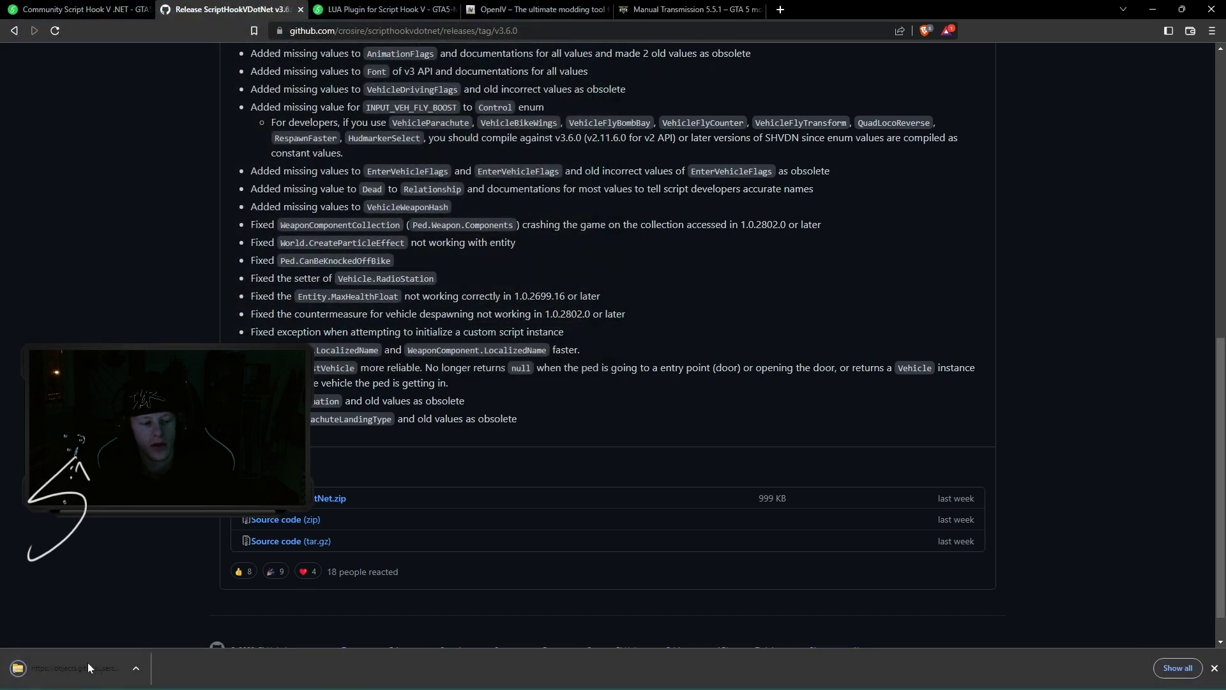
Copy ScriptHookVDotNet.asi, ScriptHookVDotNet2.dll and ScriptHookVDotNet3.dll into the game folder, replacing existing copies, then close the zip
left_click(70, 668)
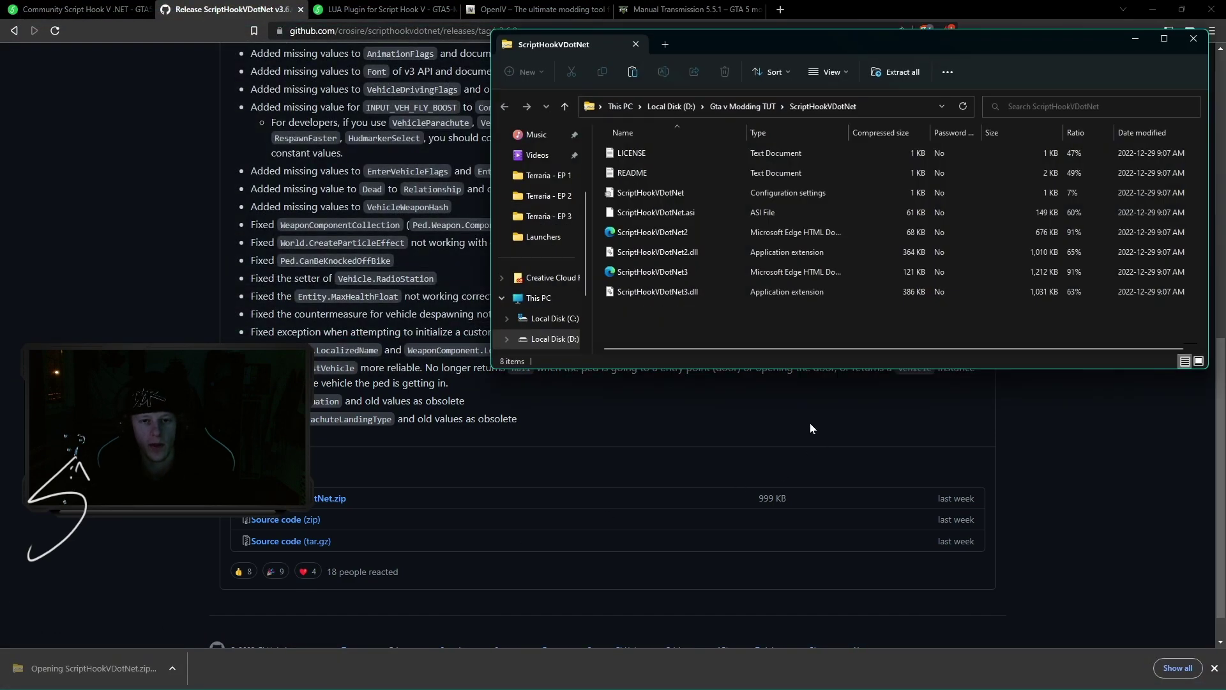
left_click(706, 213)
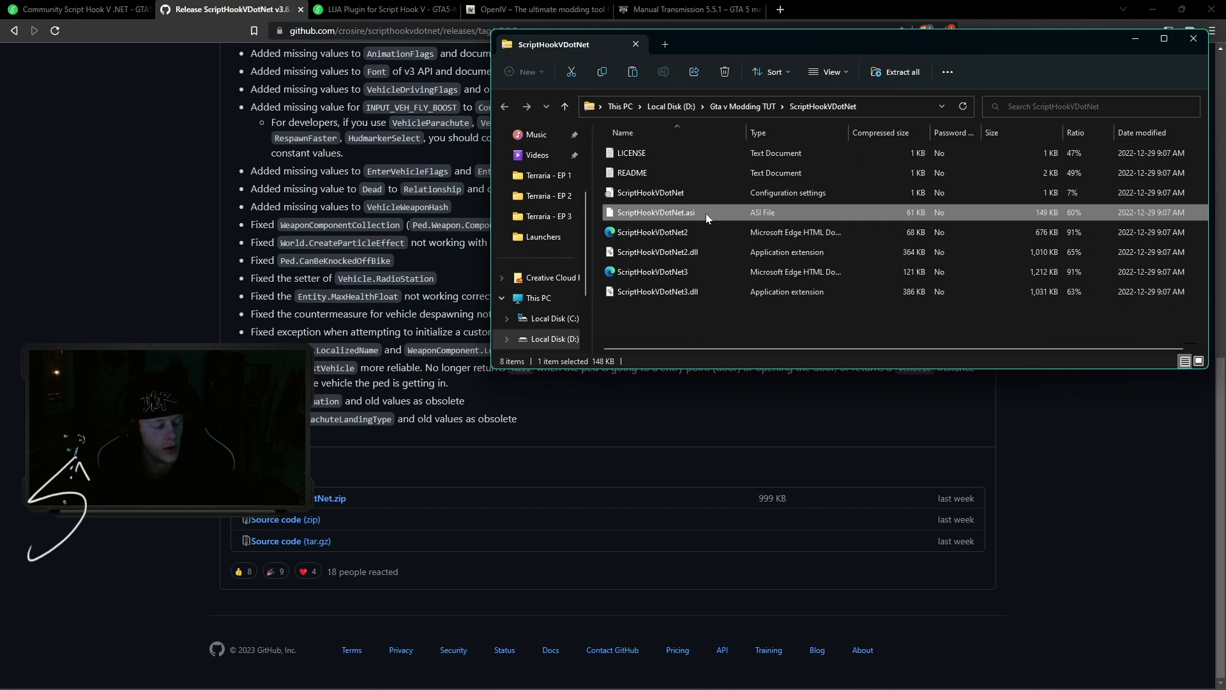
left_click(706, 251, "ctrl")
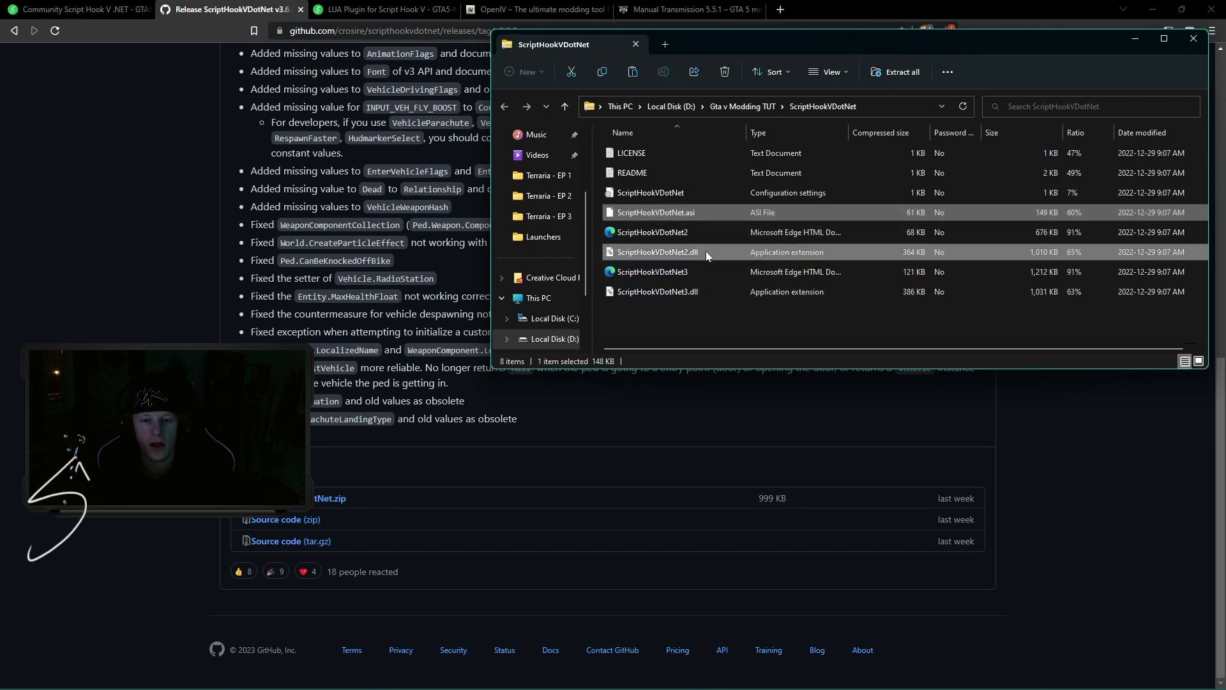
left_click(699, 292, "ctrl")
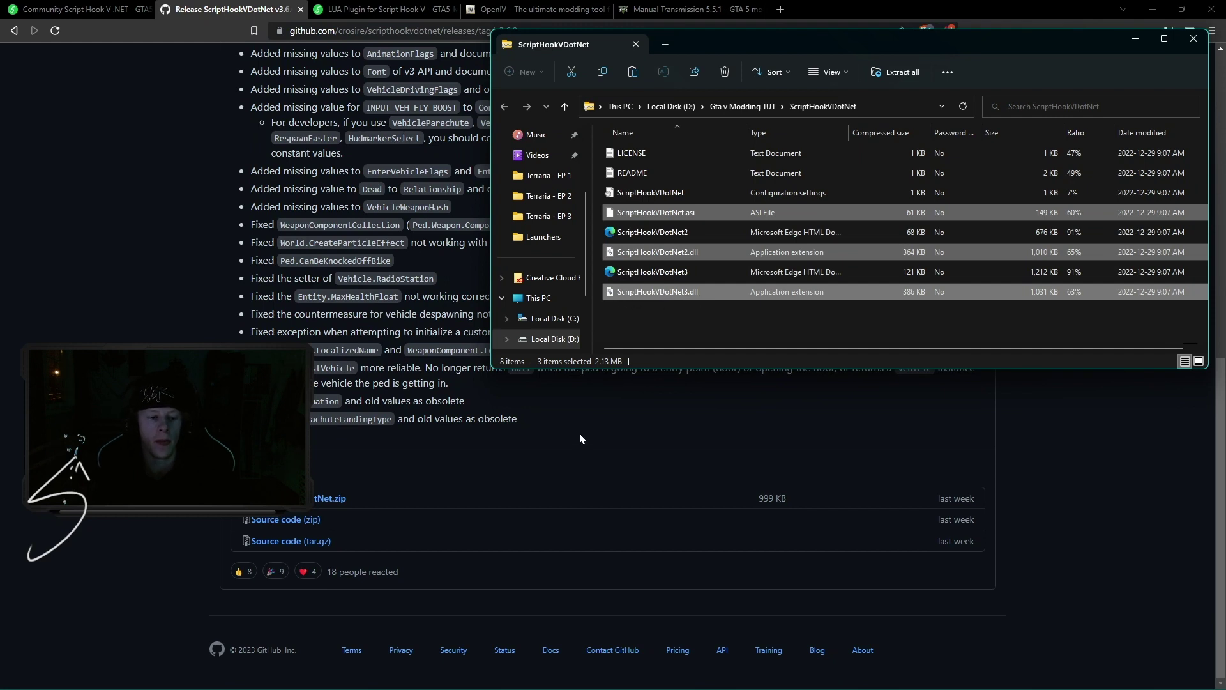
mouse_move(506, 676)
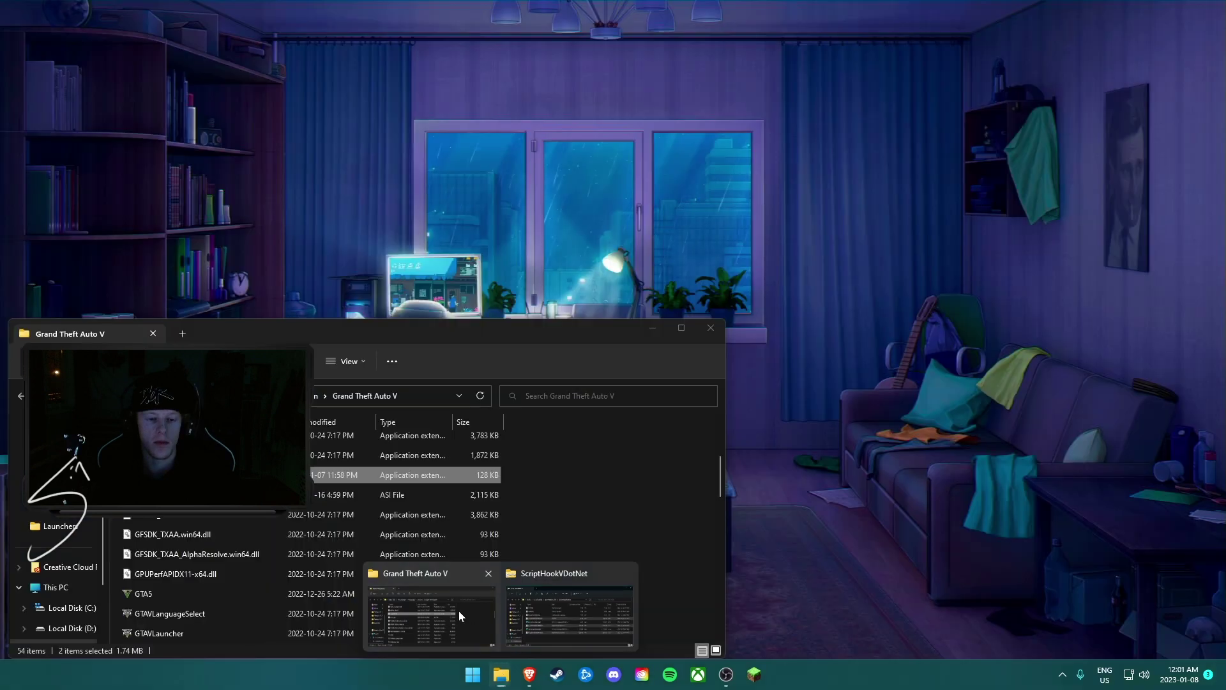
left_click(458, 611)
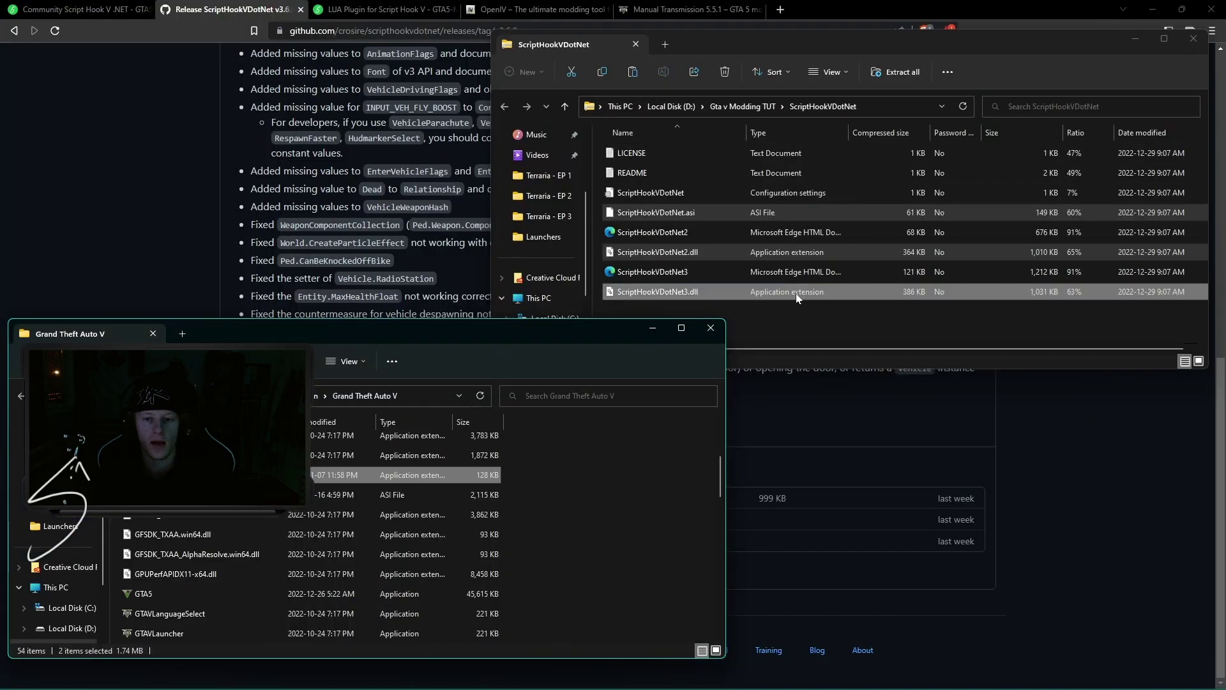
left_click_drag(796, 293, 600, 523)
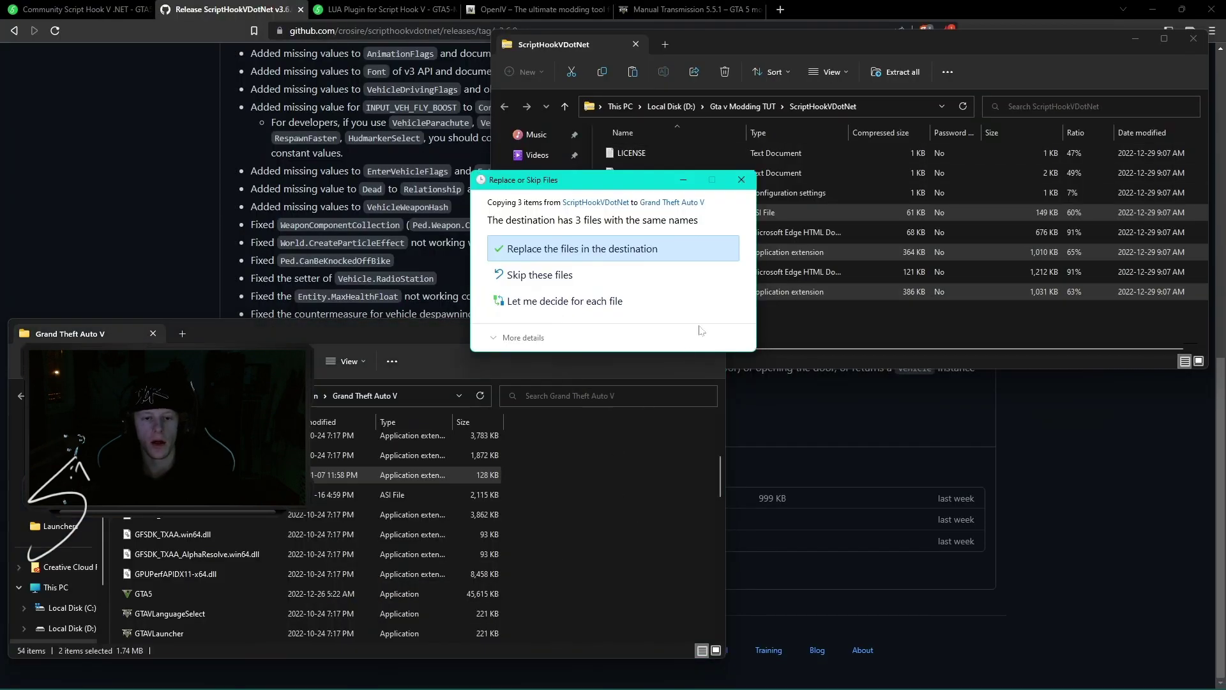
left_click(606, 251)
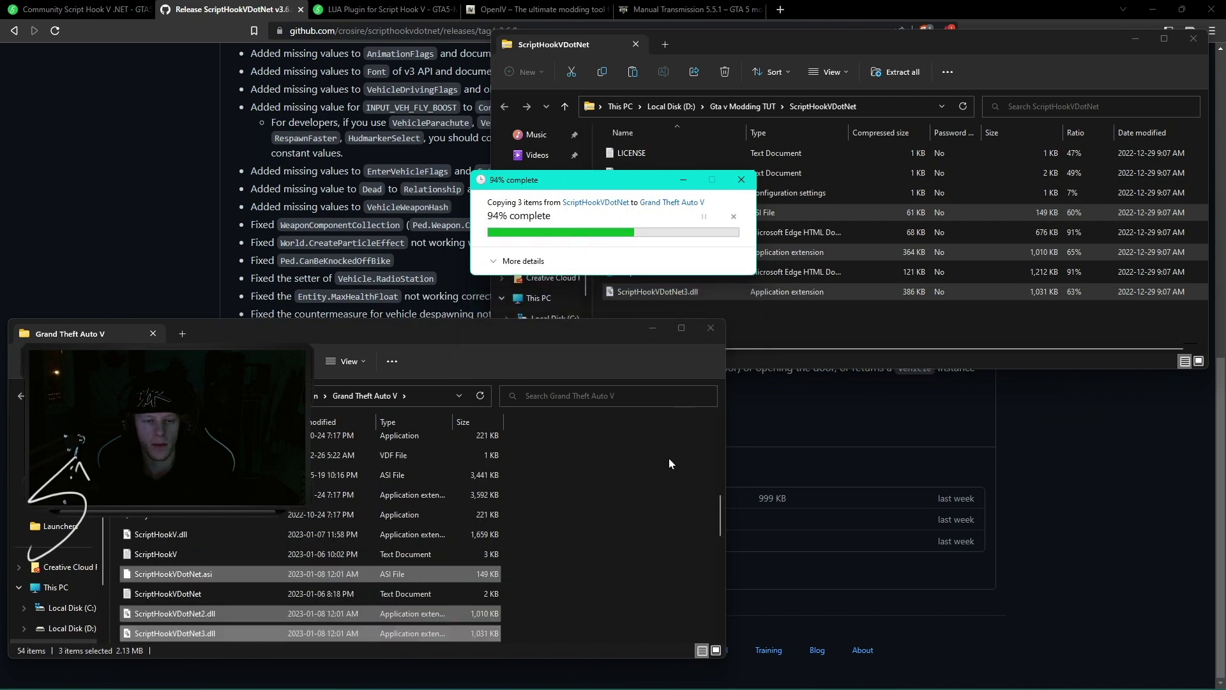
left_click(1193, 40)
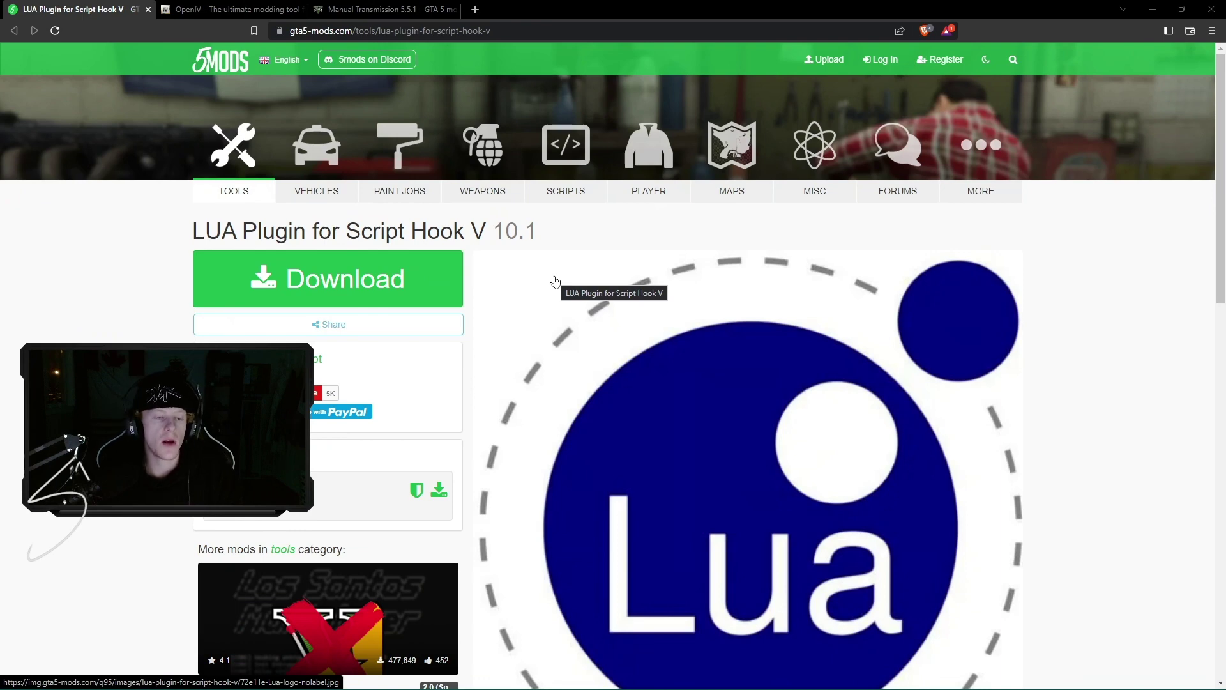
Save the LUA Plugin zip from gta5-mods.com into Gta v Modding TUT and open it
left_click(394, 286)
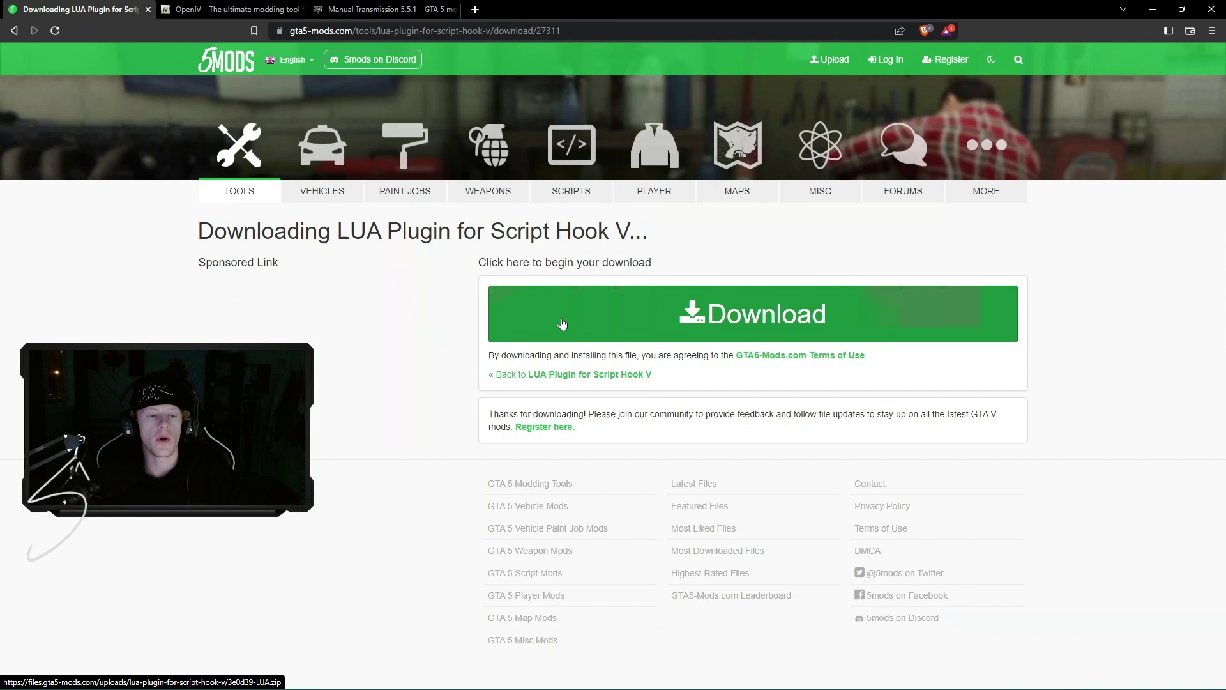
left_click(612, 319)
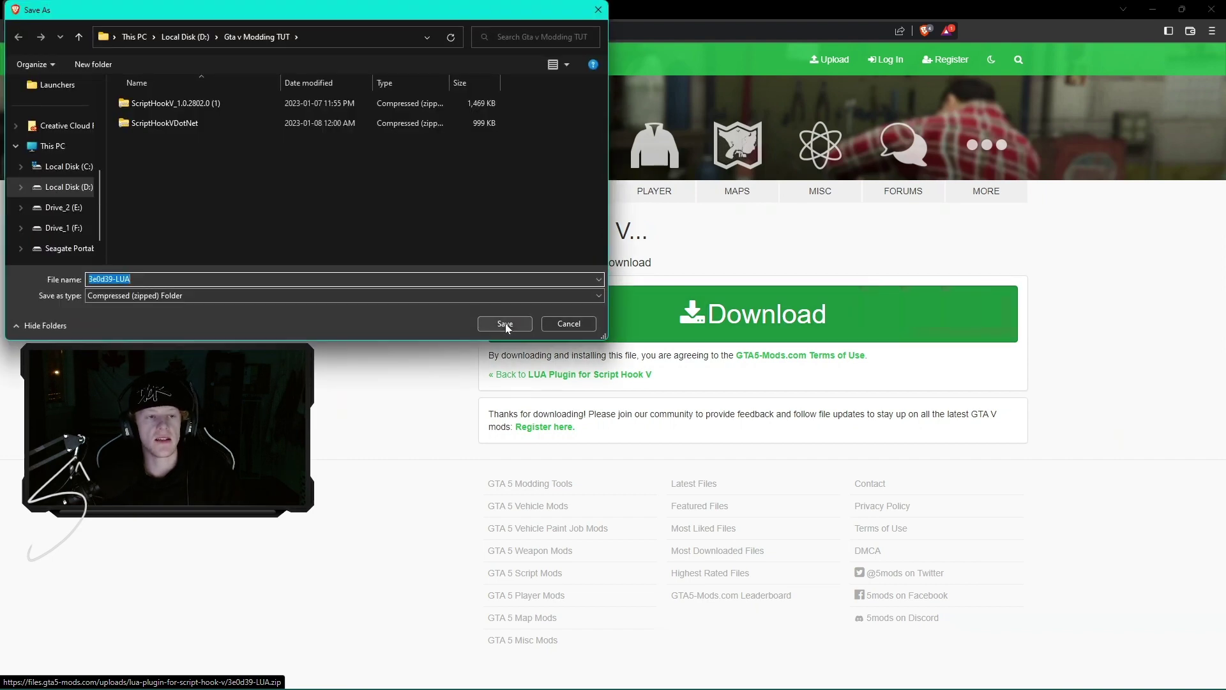
left_click(505, 324)
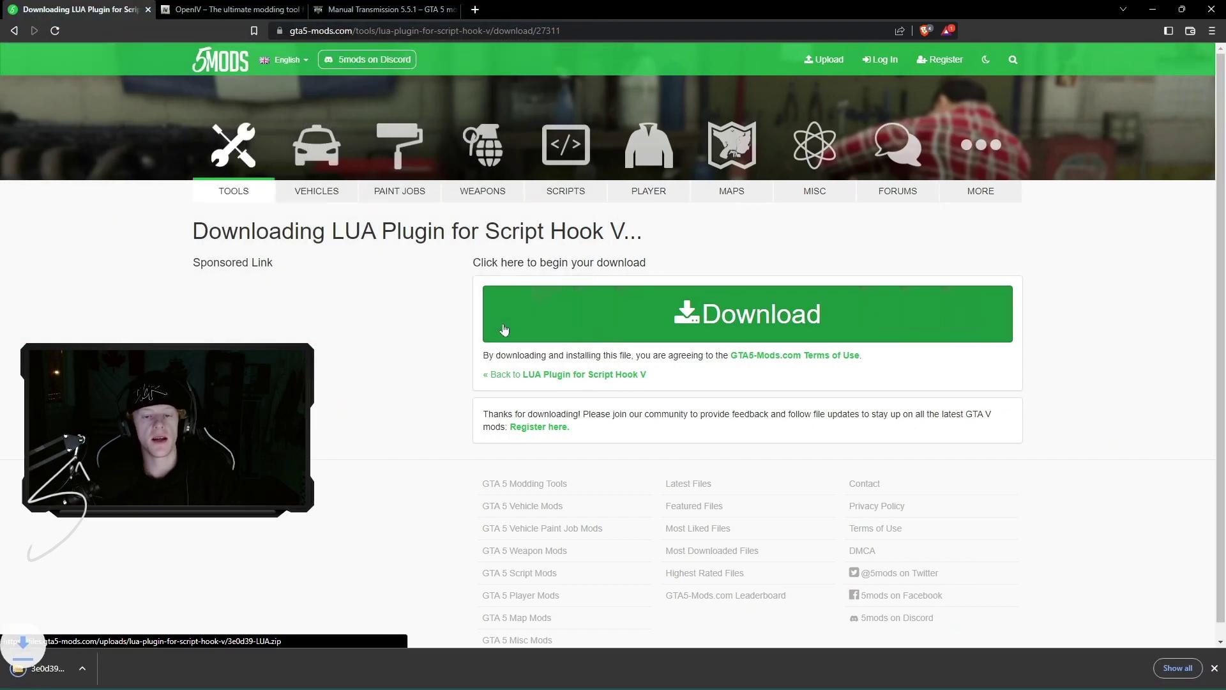
left_click(84, 668)
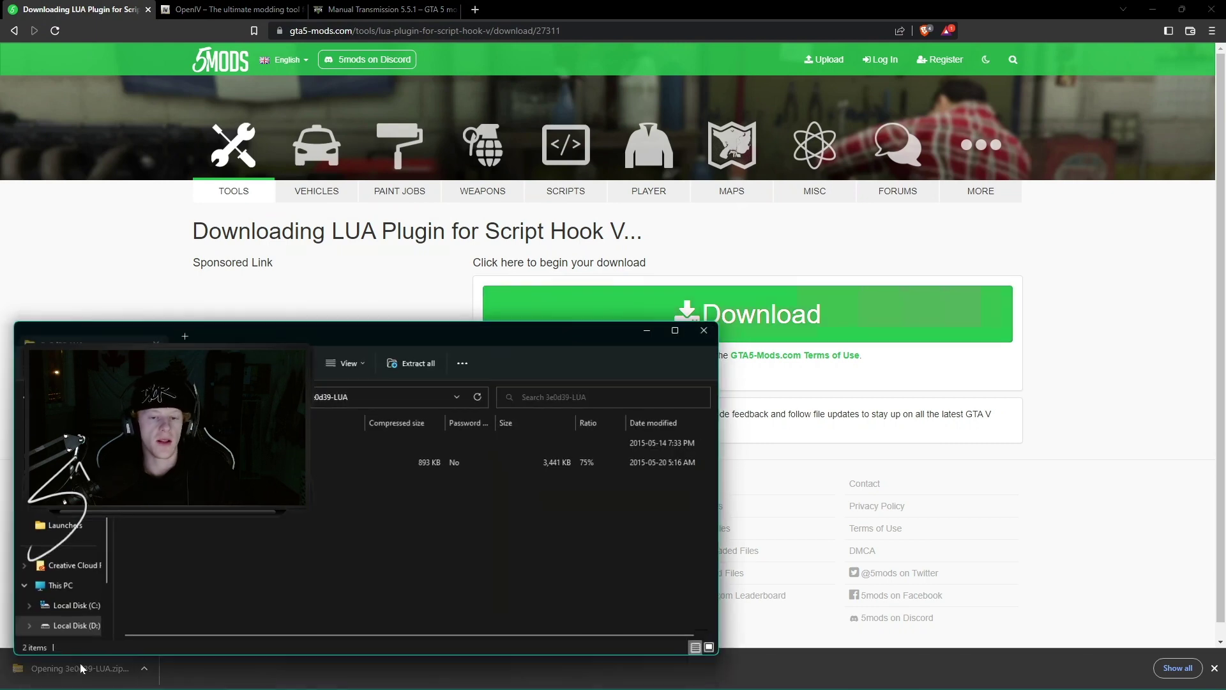
Copy the scripts folder and LUA.asi into the Grand Theft Auto V folder, replacing matches, then close the zip window
left_click_drag(246, 339, 668, 78)
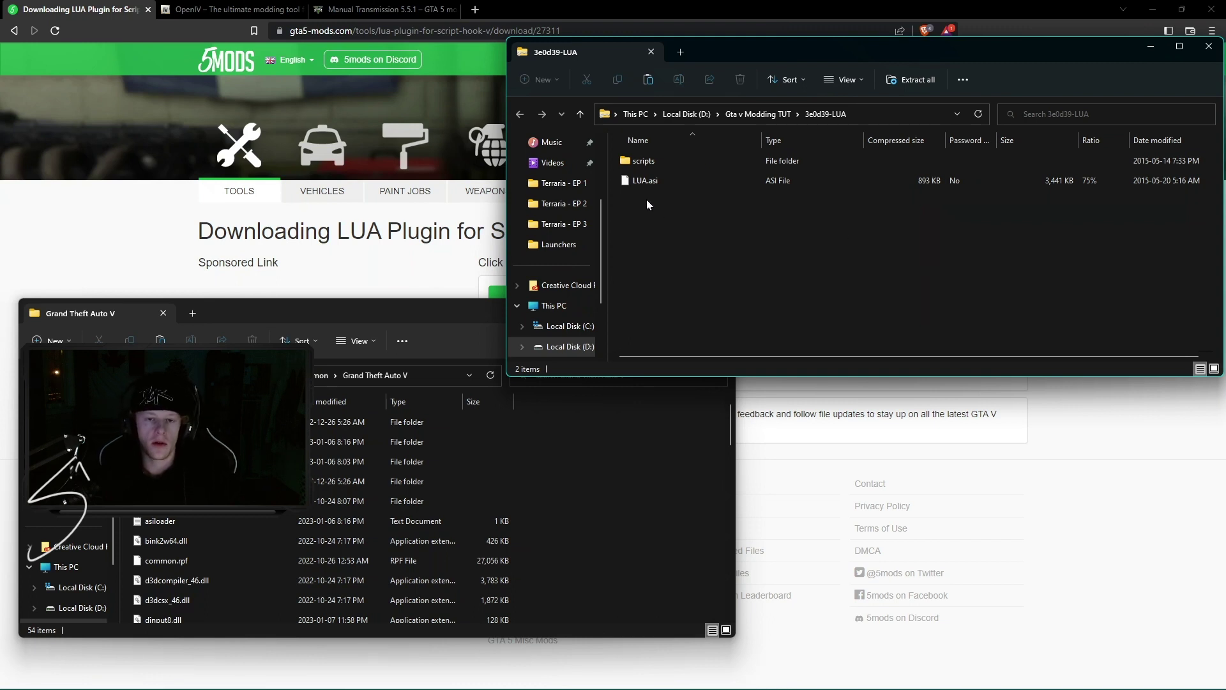
left_click_drag(647, 204, 654, 159)
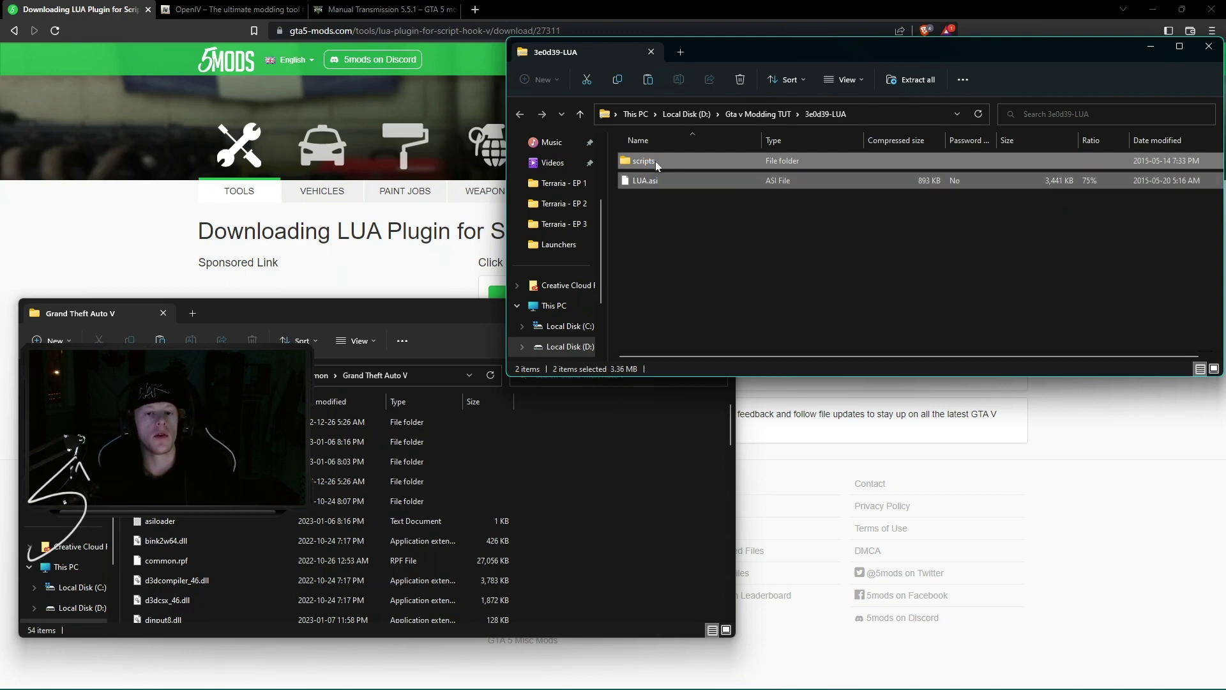
left_click_drag(656, 161, 677, 450)
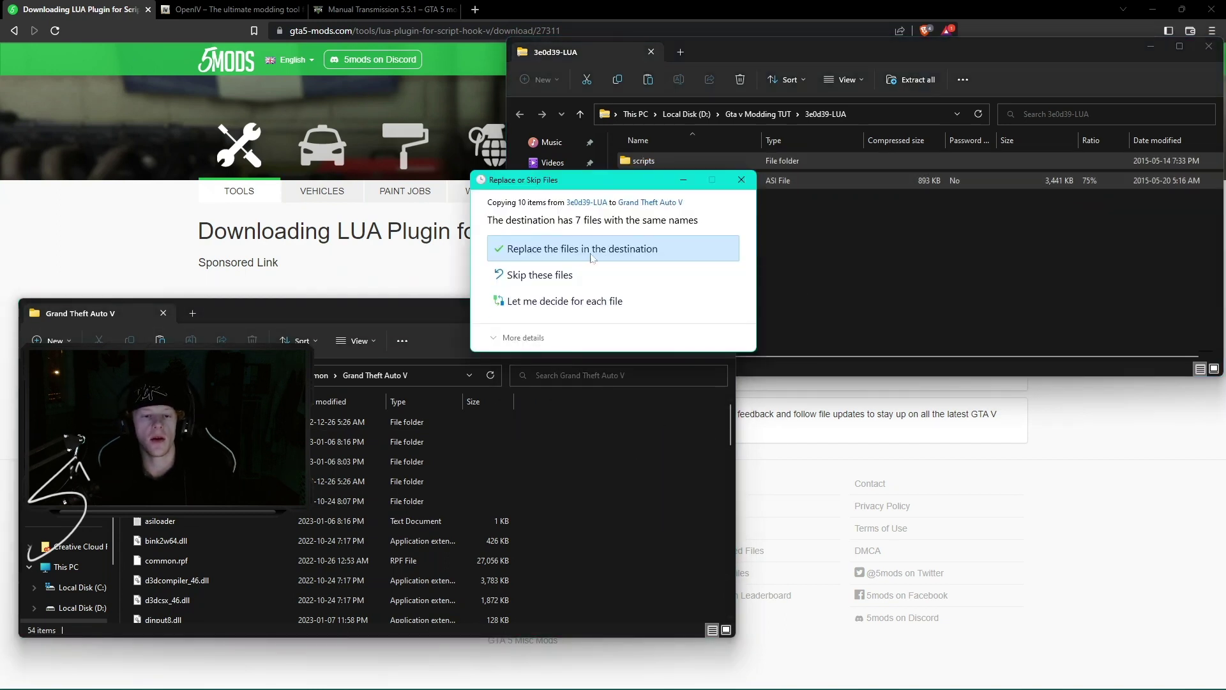
left_click(590, 255)
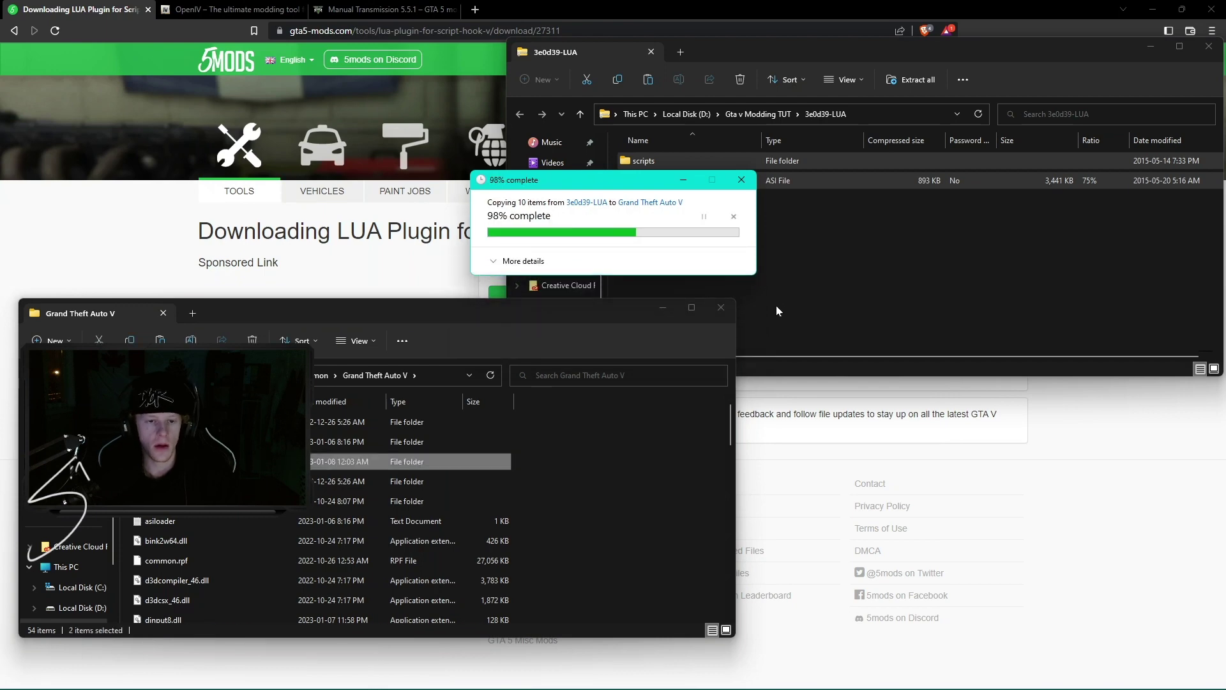
left_click(1208, 46)
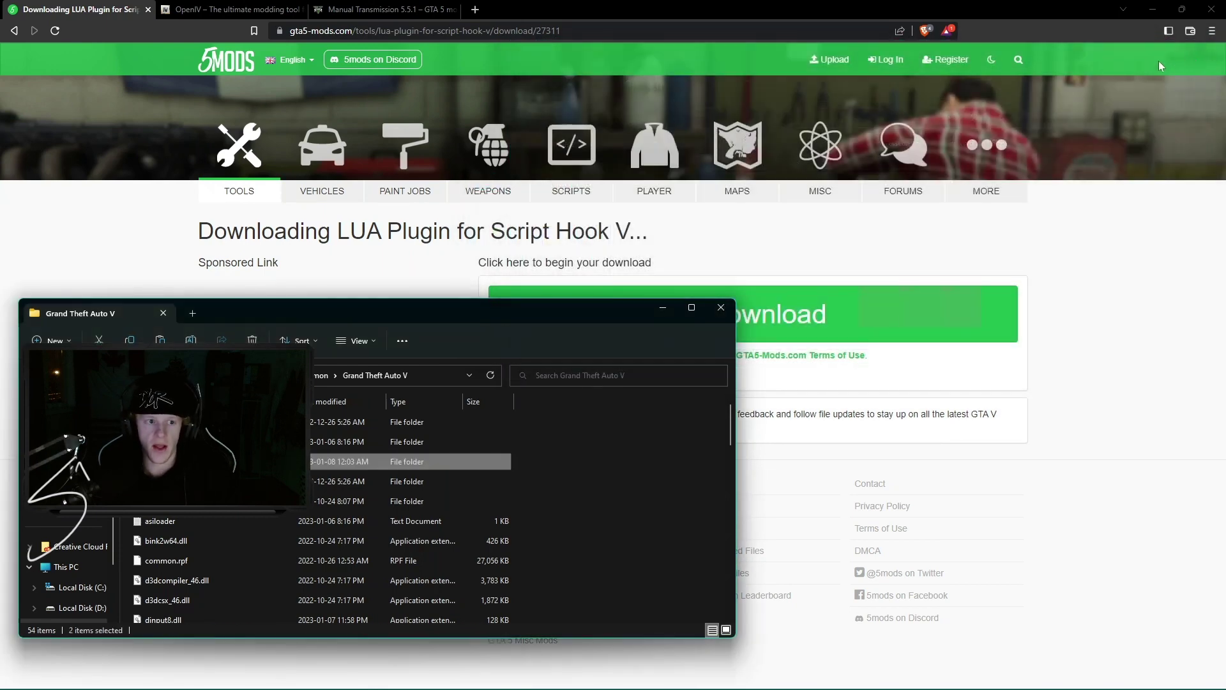
left_click(664, 309)
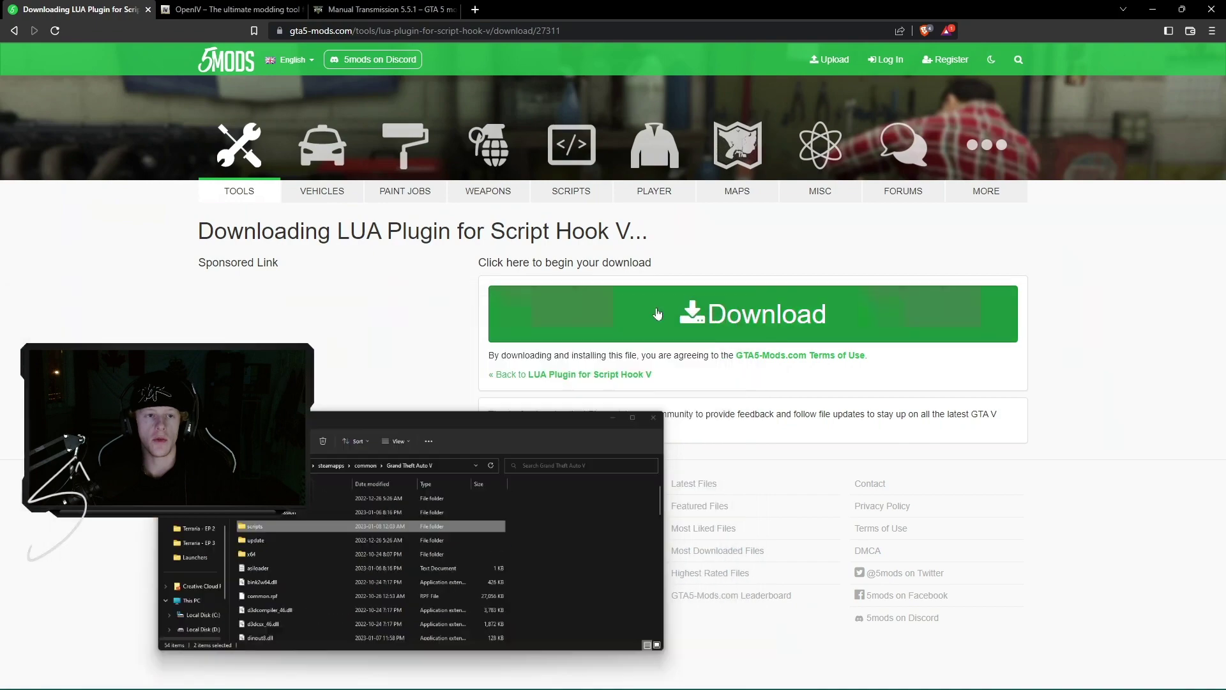